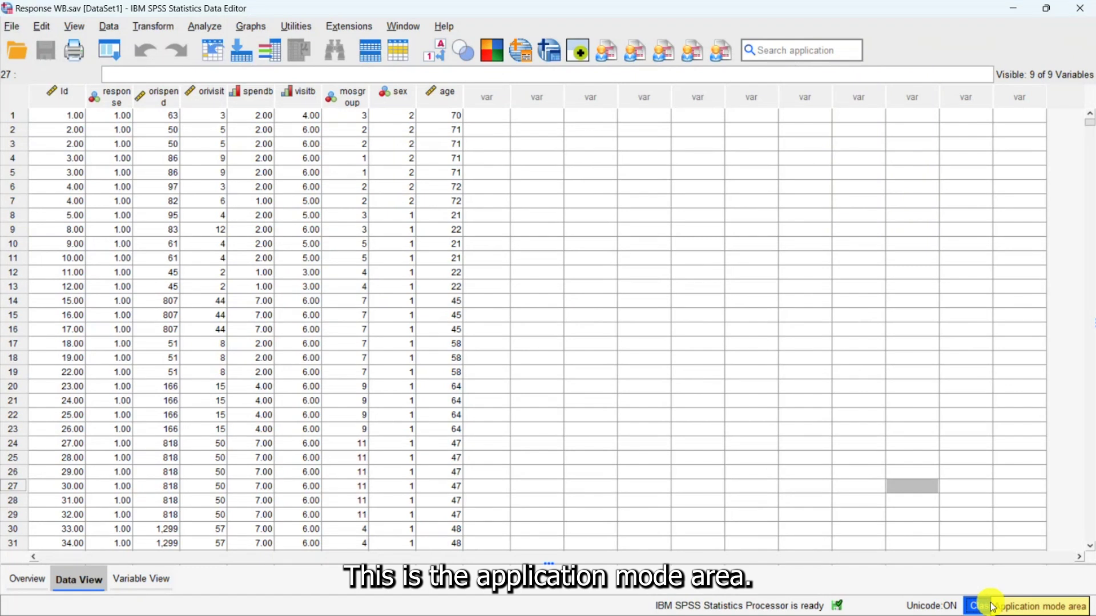
# Switch the application from Classic to Workbook mode and check the application mode setting in the general options
pyautogui.click(981, 606)
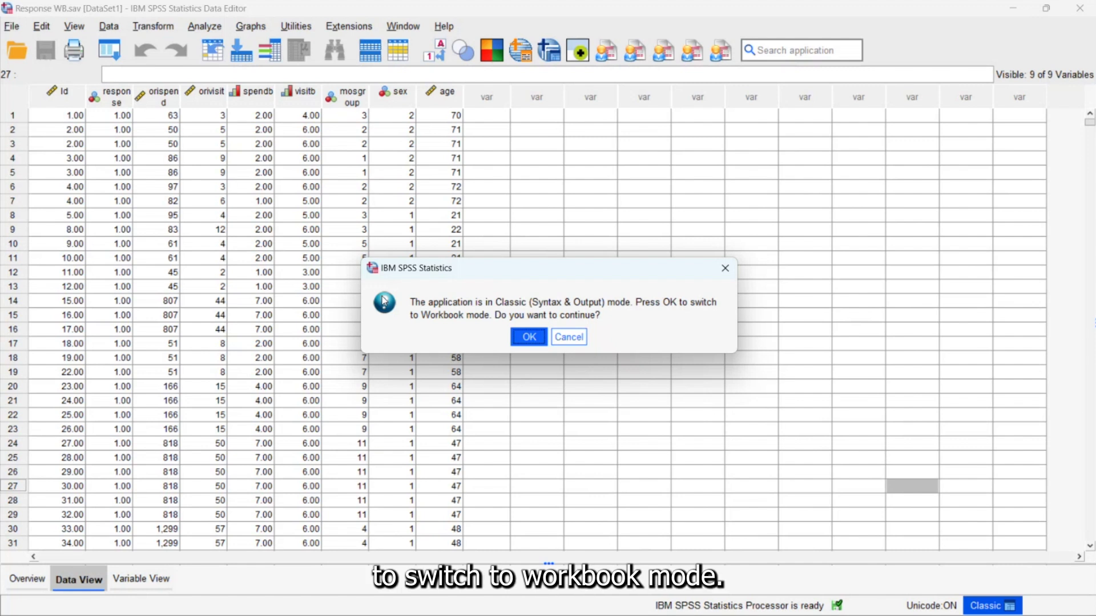
pyautogui.click(522, 338)
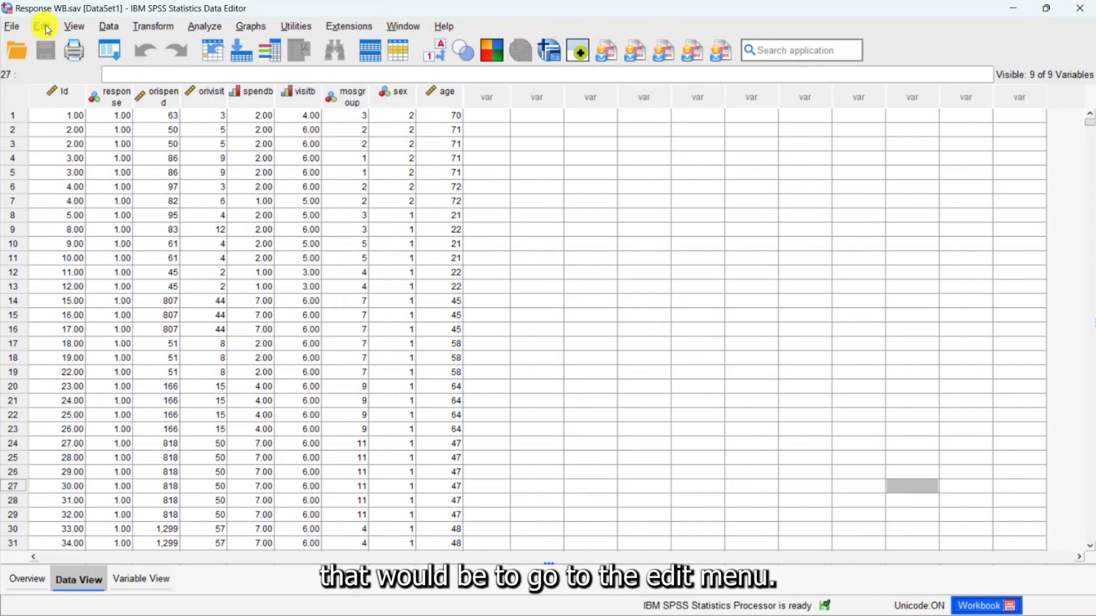
pyautogui.click(44, 27)
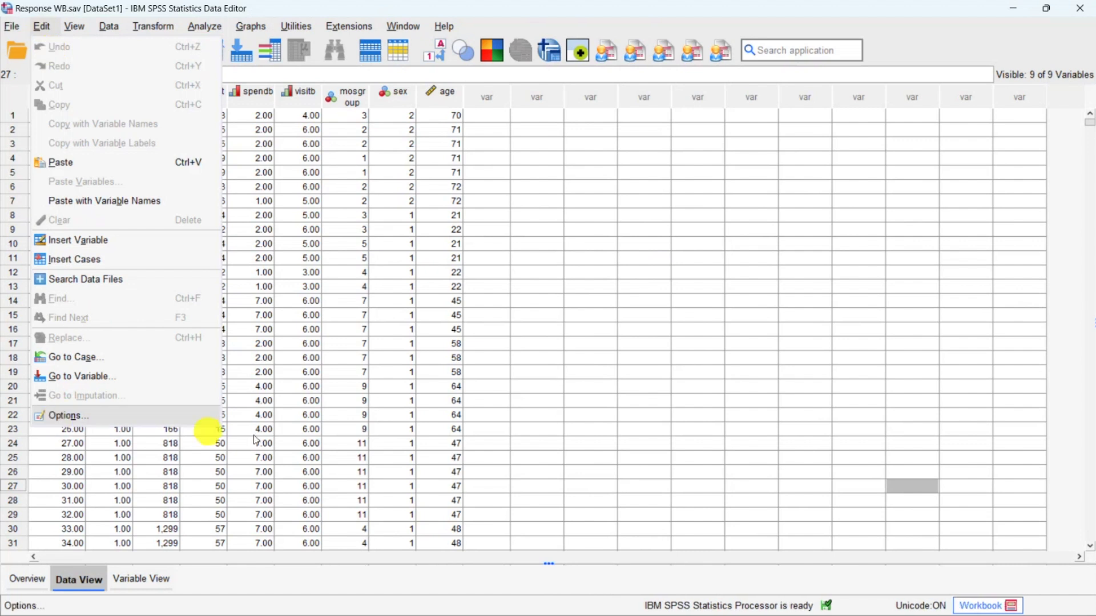
pyautogui.click(205, 416)
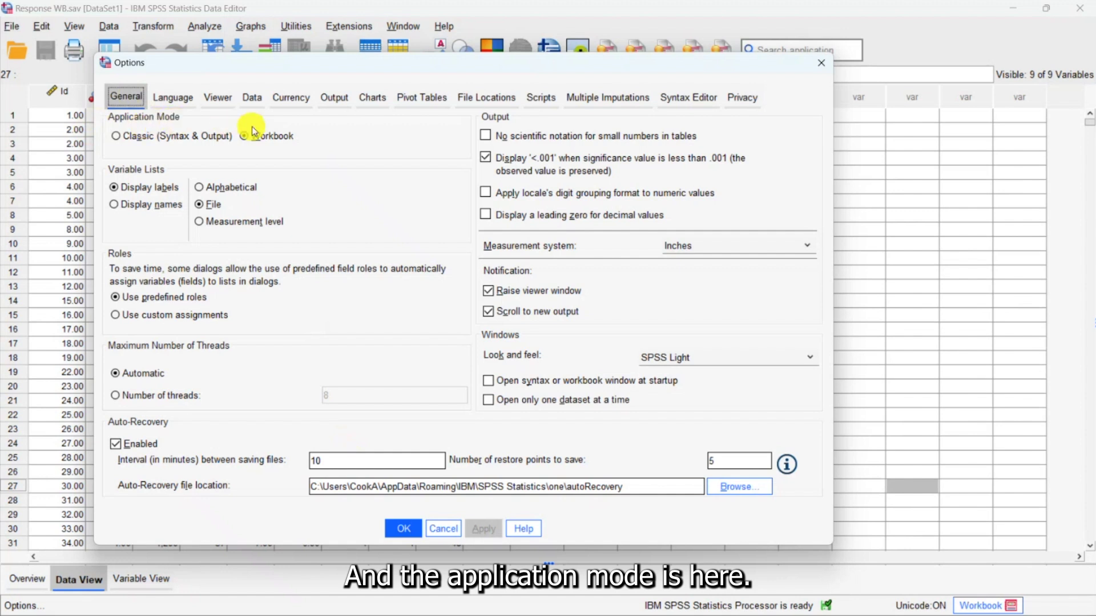
pyautogui.click(407, 528)
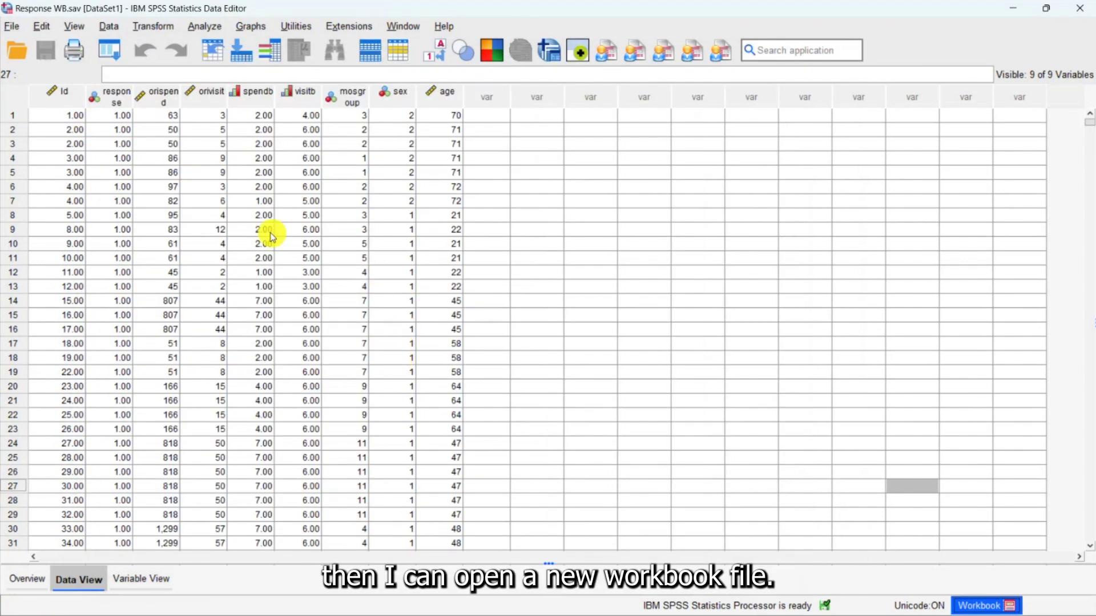
# Create a new blank workbook file and close it without saving
pyautogui.click(19, 31)
pyautogui.moveTo(246, 41)
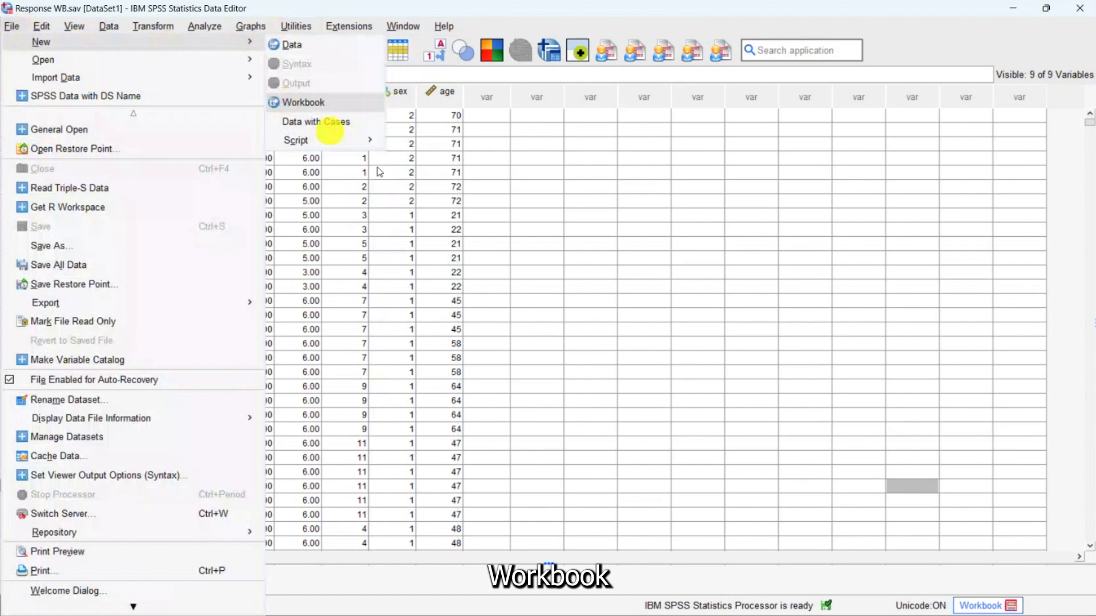
pyautogui.click(303, 102)
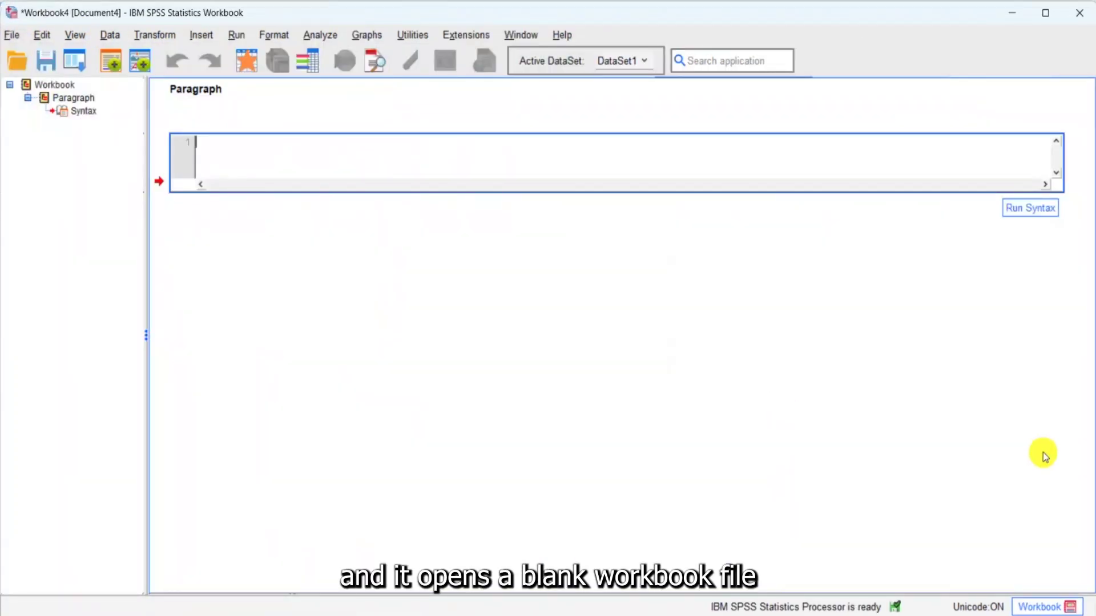
pyautogui.click(1083, 15)
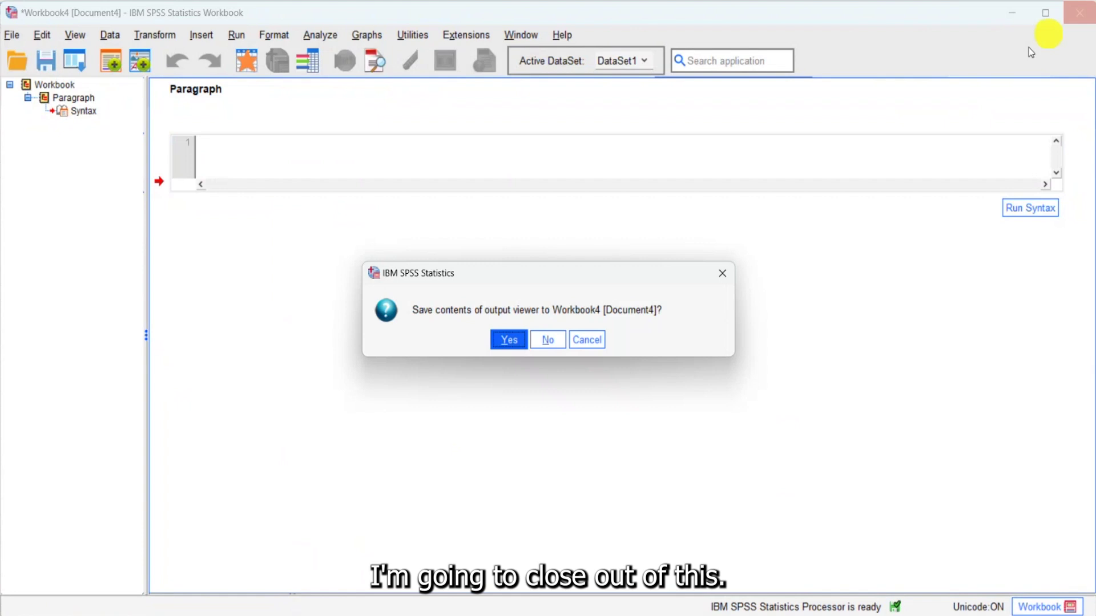
pyautogui.click(548, 340)
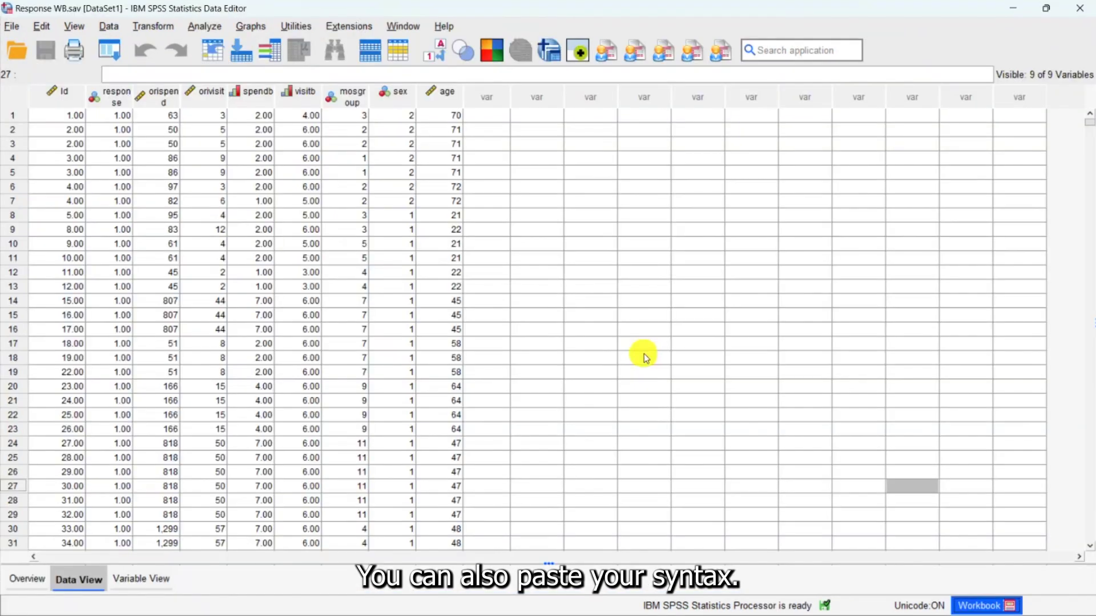
# Paste Frequencies syntax for the response to campaign variable into a workbook, with percentage bar charts and descending counts order
pyautogui.click(107, 56)
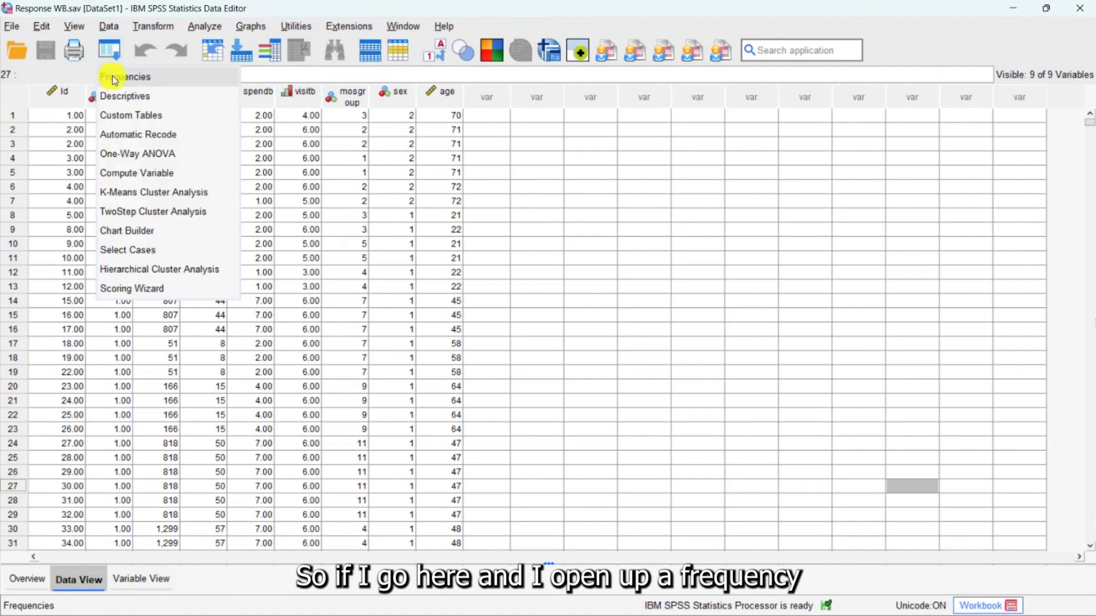
pyautogui.click(114, 78)
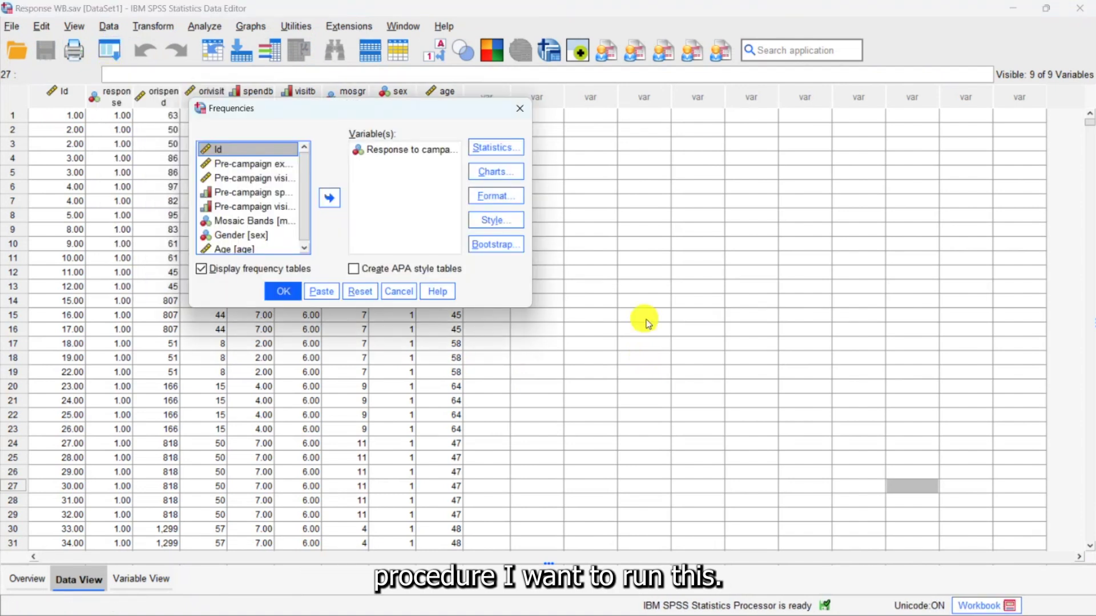
pyautogui.click(520, 177)
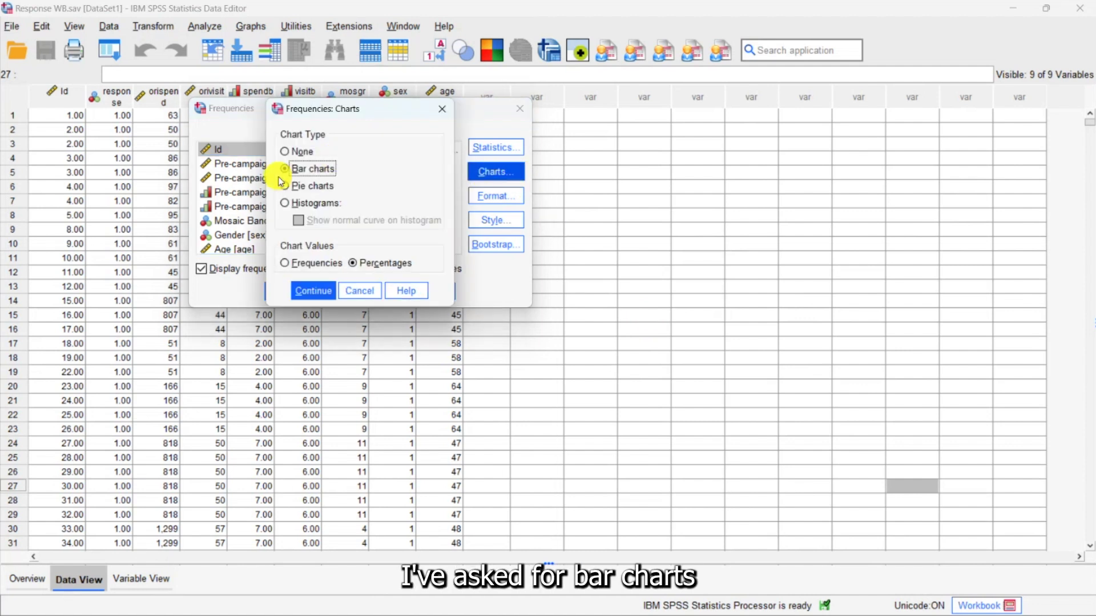
pyautogui.click(308, 293)
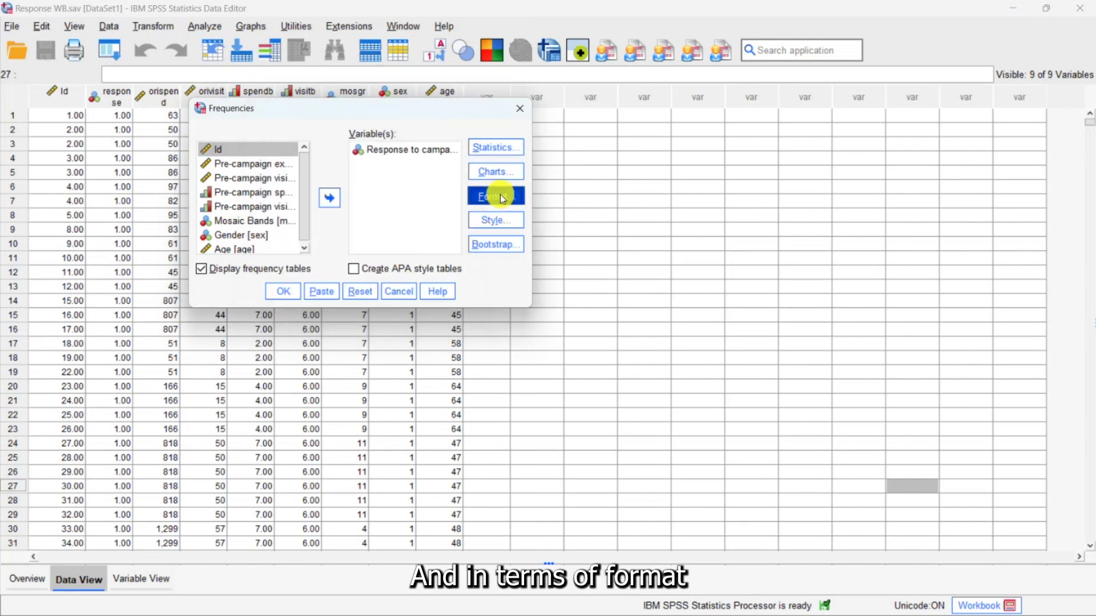
pyautogui.click(500, 197)
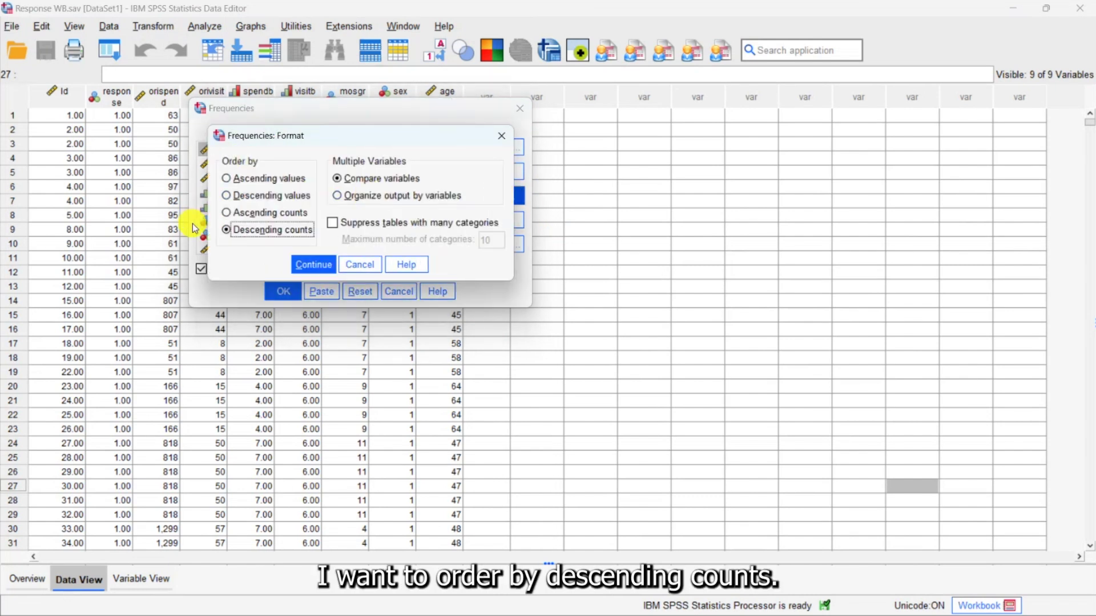
pyautogui.click(308, 263)
pyautogui.click(320, 290)
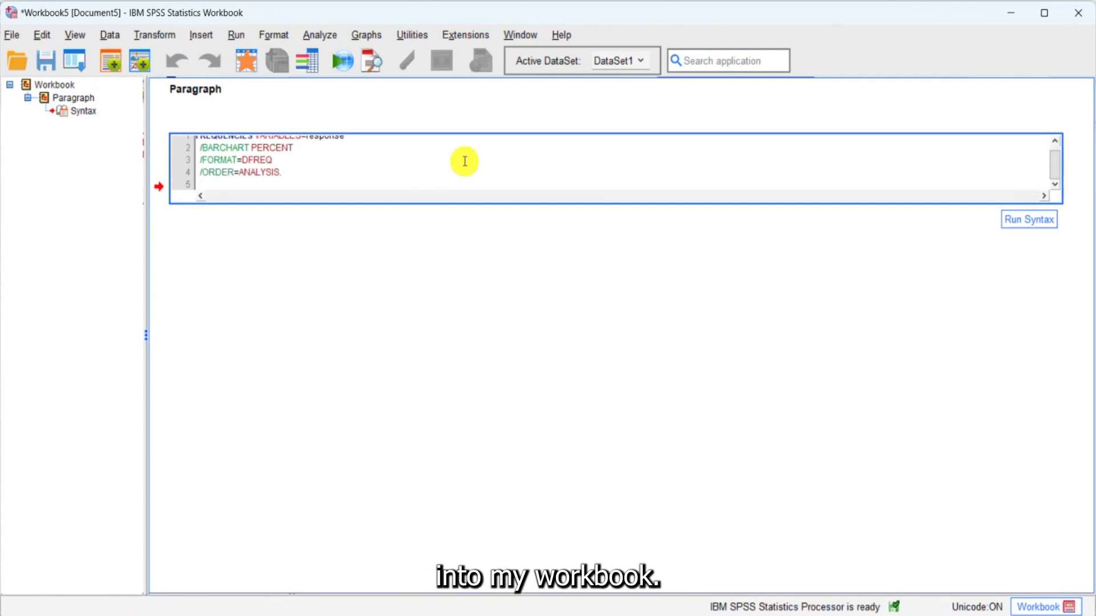
pyautogui.scroll(1, 465, 166)
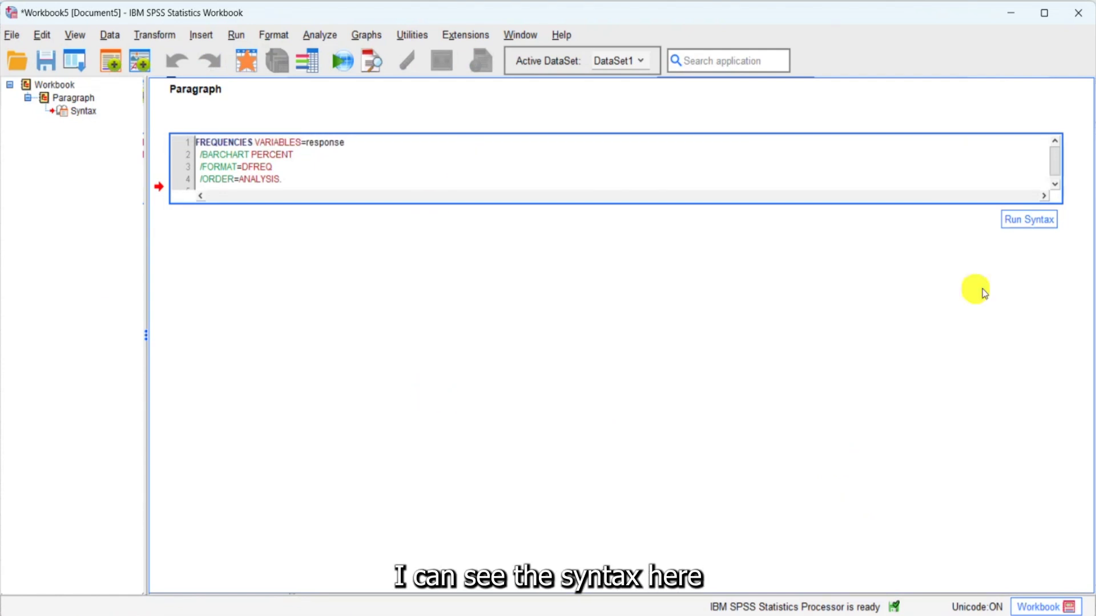
# Run the pasted Frequencies syntax and review the output tables and bar chart beneath it
pyautogui.click(1040, 222)
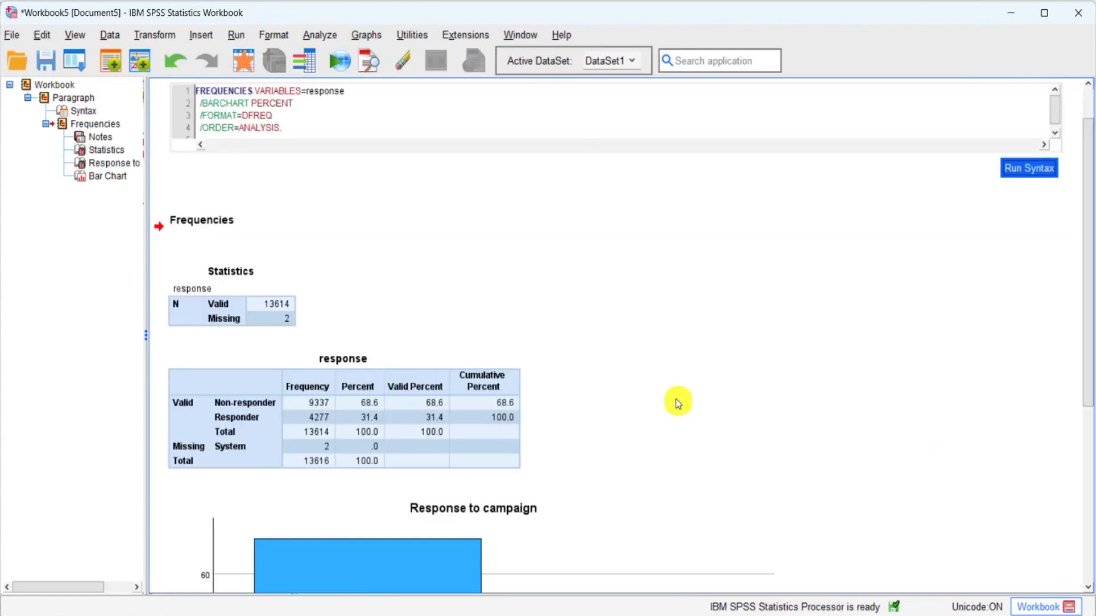
pyautogui.scroll(1, 668, 371)
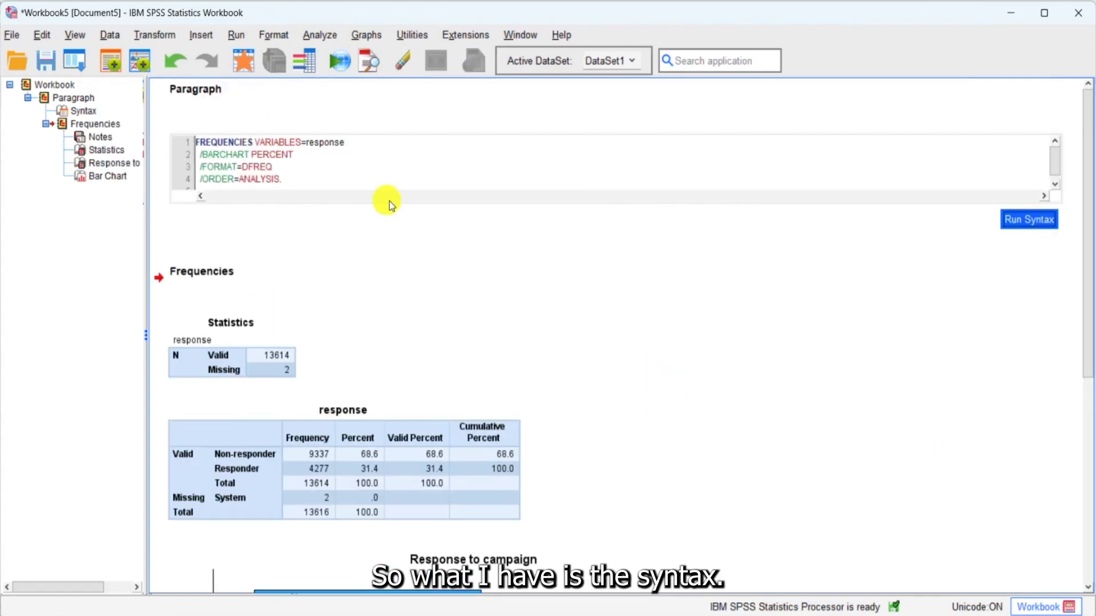
pyautogui.scroll(-2, 709, 429)
pyautogui.scroll(-2, 710, 428)
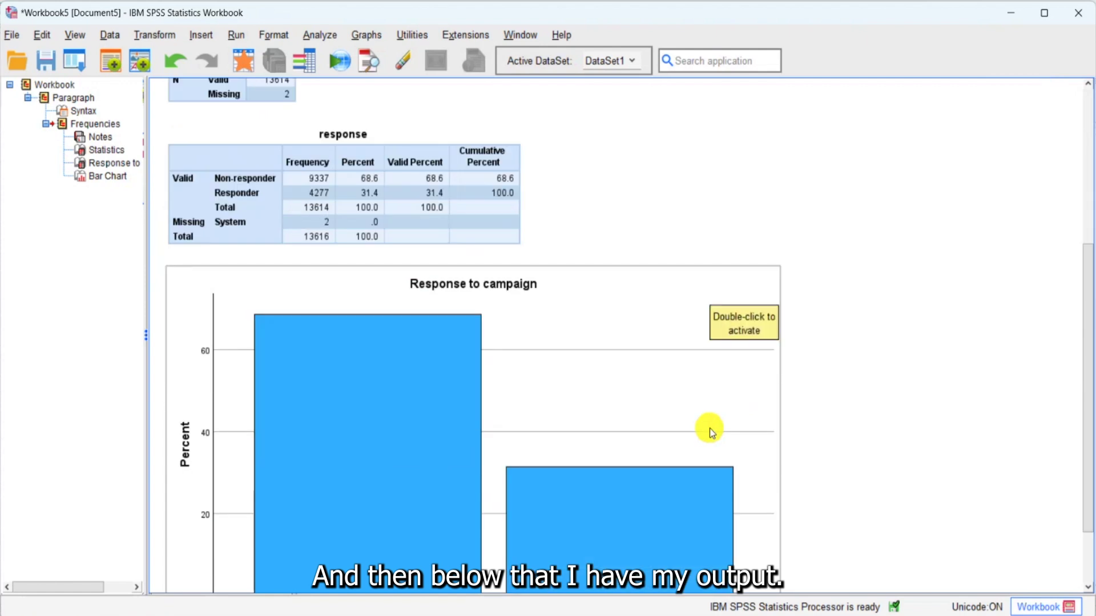
pyautogui.scroll(-1, 710, 428)
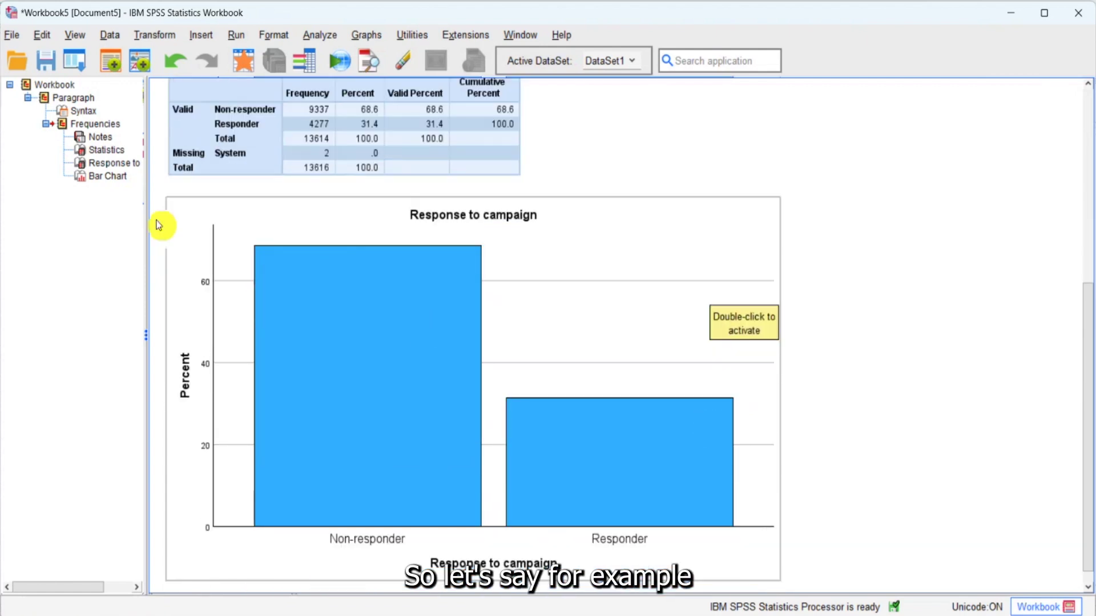
# Paste a Descriptives procedure for orispend with mean, standard deviation, minimum and maximum into the workbook and run it
pyautogui.click(83, 69)
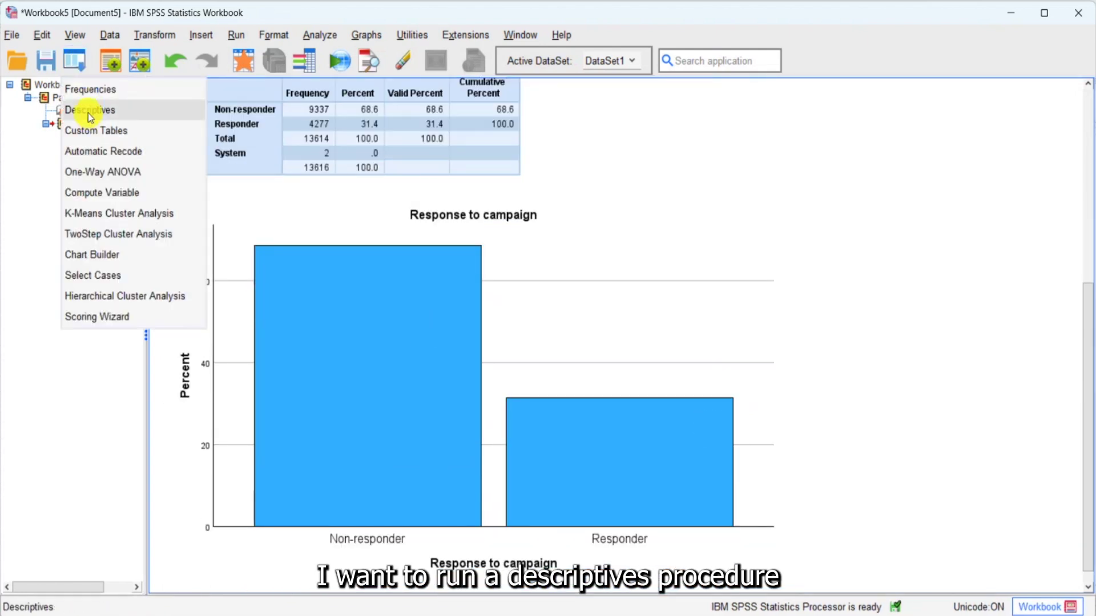
pyautogui.click(89, 111)
pyautogui.click(506, 409)
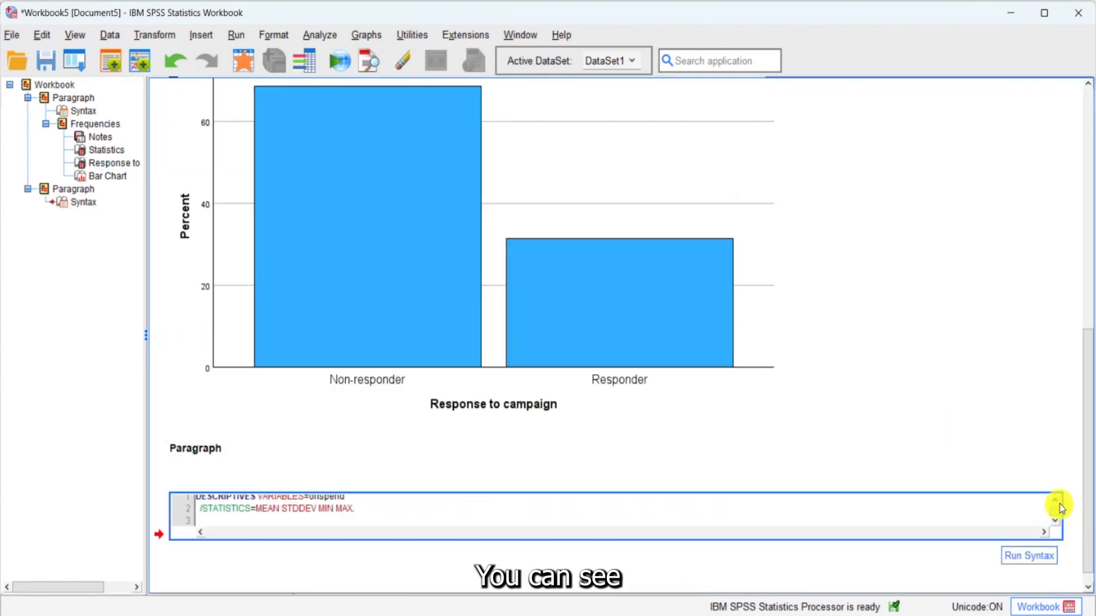
pyautogui.click(1055, 500)
pyautogui.click(1047, 556)
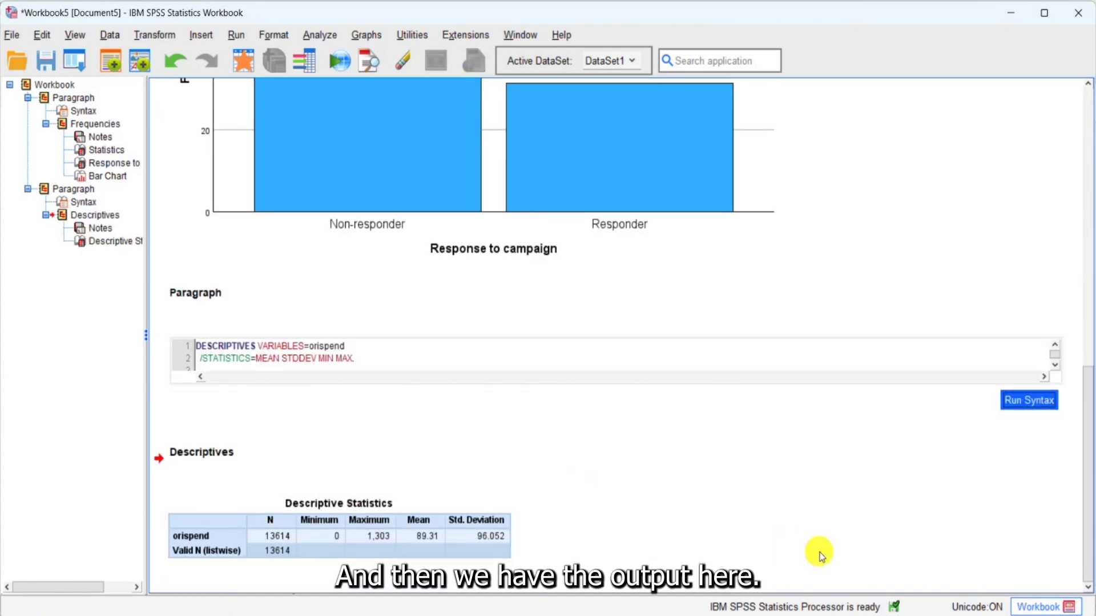
# Reduce the first Frequencies syntax to "FREQUENCIES VARIABLES=response." by removing the BARCHART, FORMAT and ORDER subcommands, and rerun it
pyautogui.scroll(10, 928, 223)
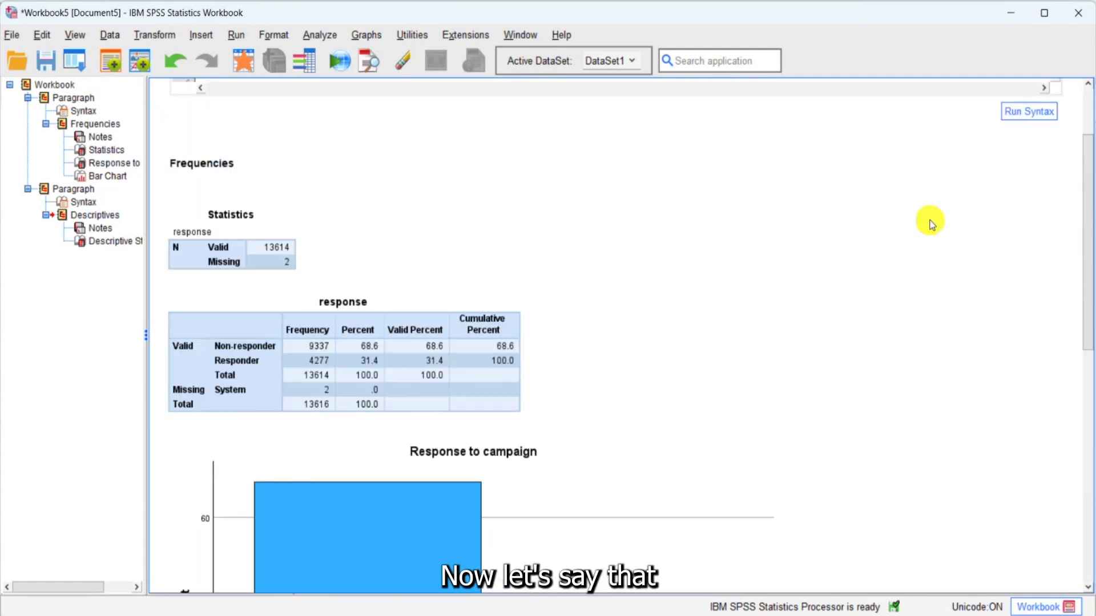
pyautogui.scroll(3, 930, 223)
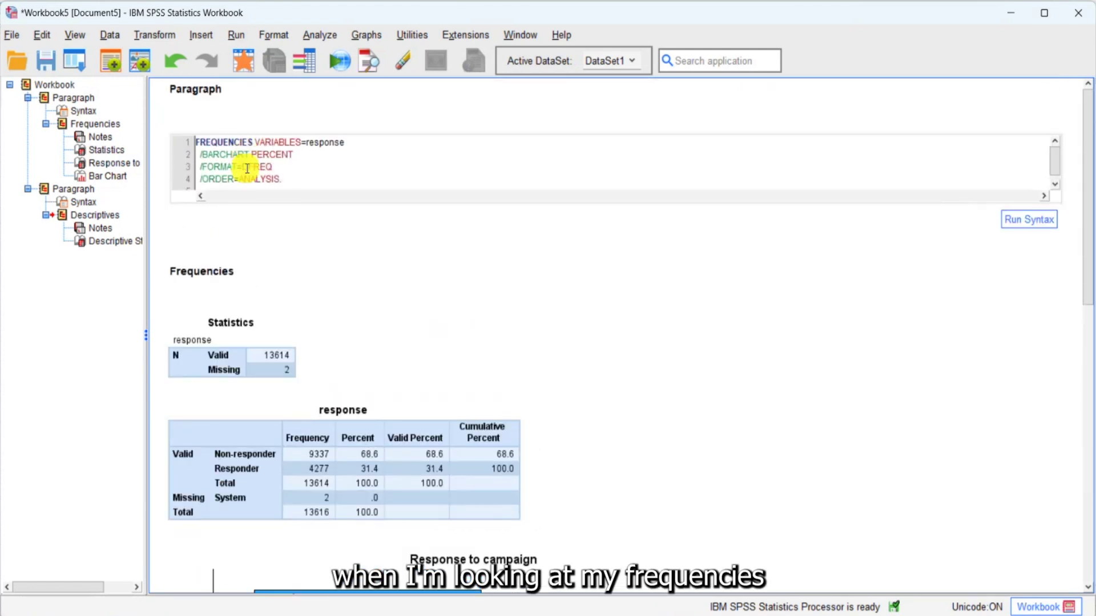
pyautogui.moveTo(291, 182); pyautogui.dragTo(186, 154)
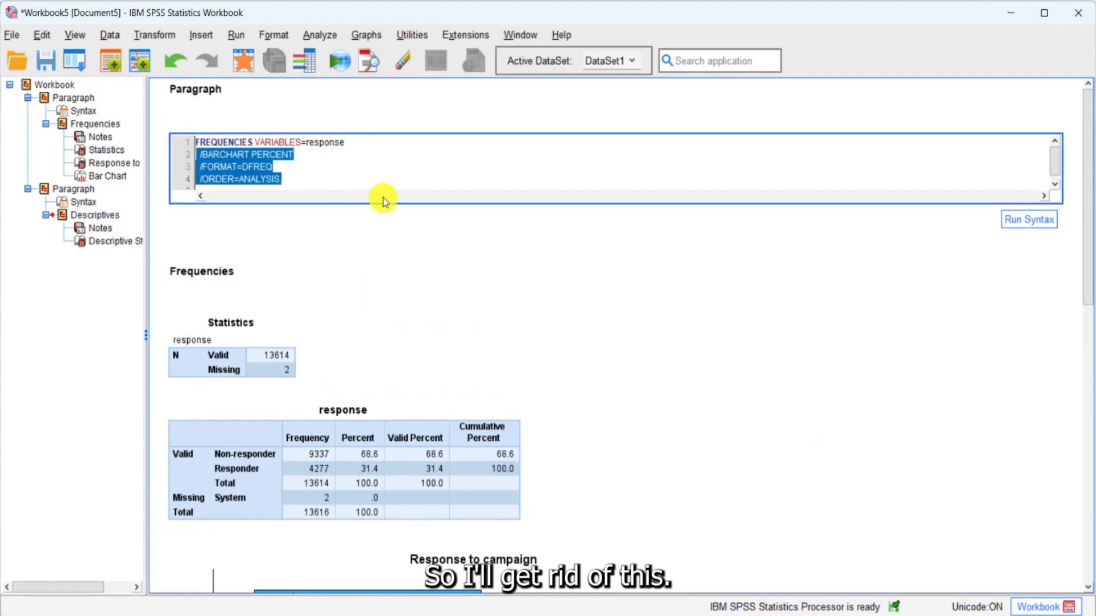
pyautogui.press('Delete')
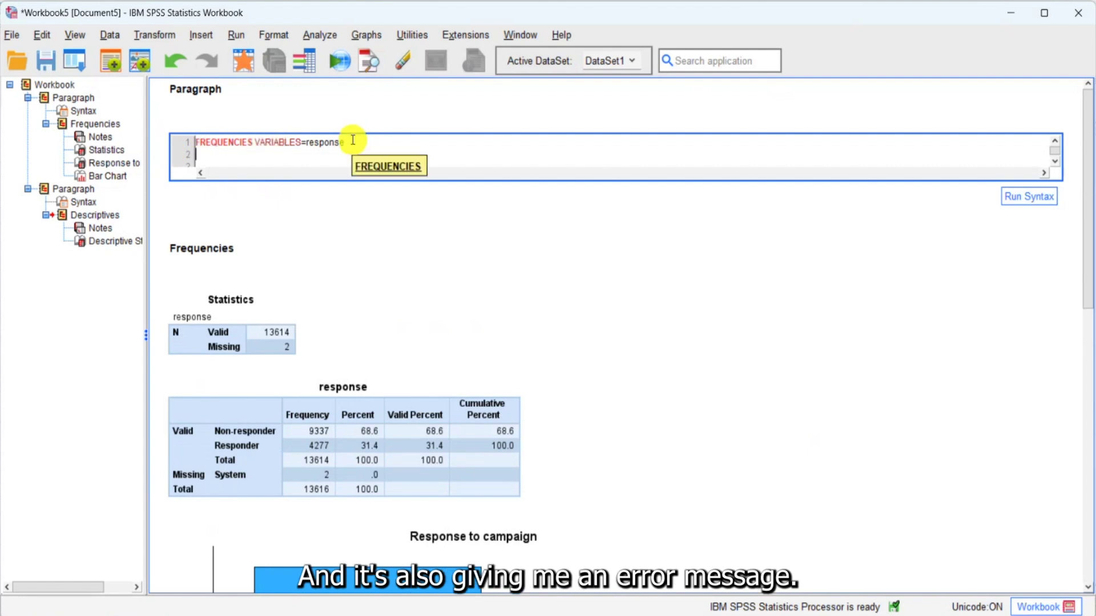
pyautogui.moveTo(232, 138)
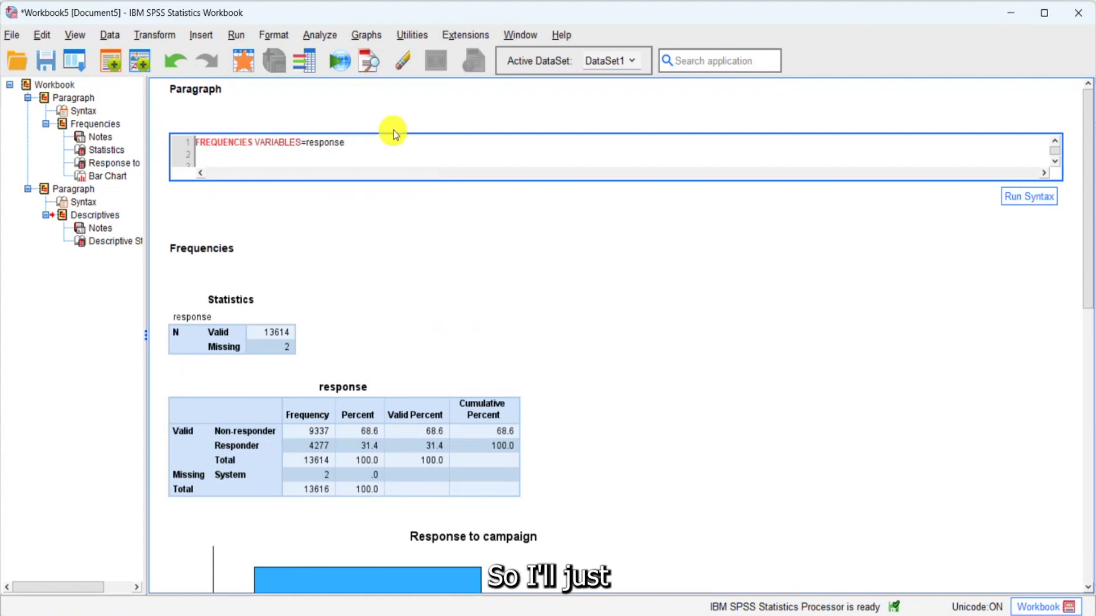
pyautogui.write('.')
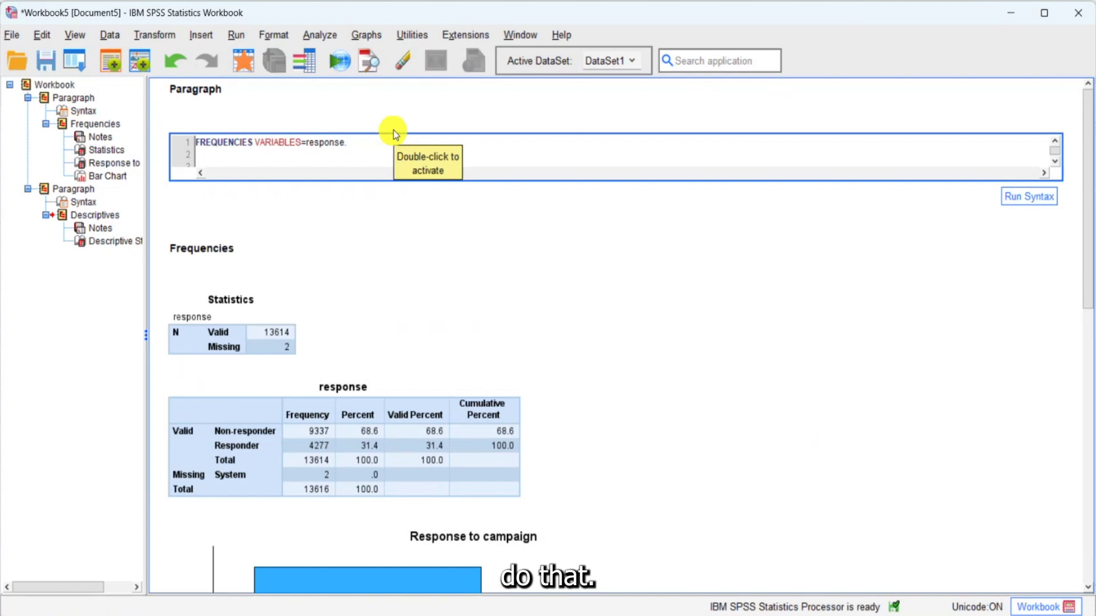
pyautogui.click(1027, 200)
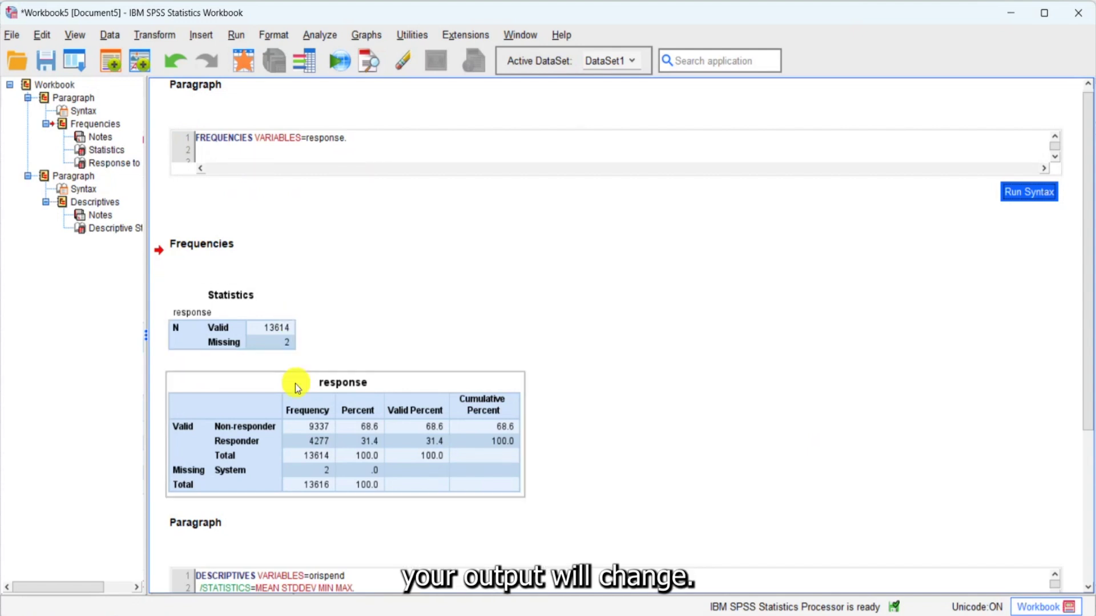
# Paste the Frequencies procedure for response, with percentage bar charts and descending counts, as a new syntax paragraph in the workbook
pyautogui.click(84, 58)
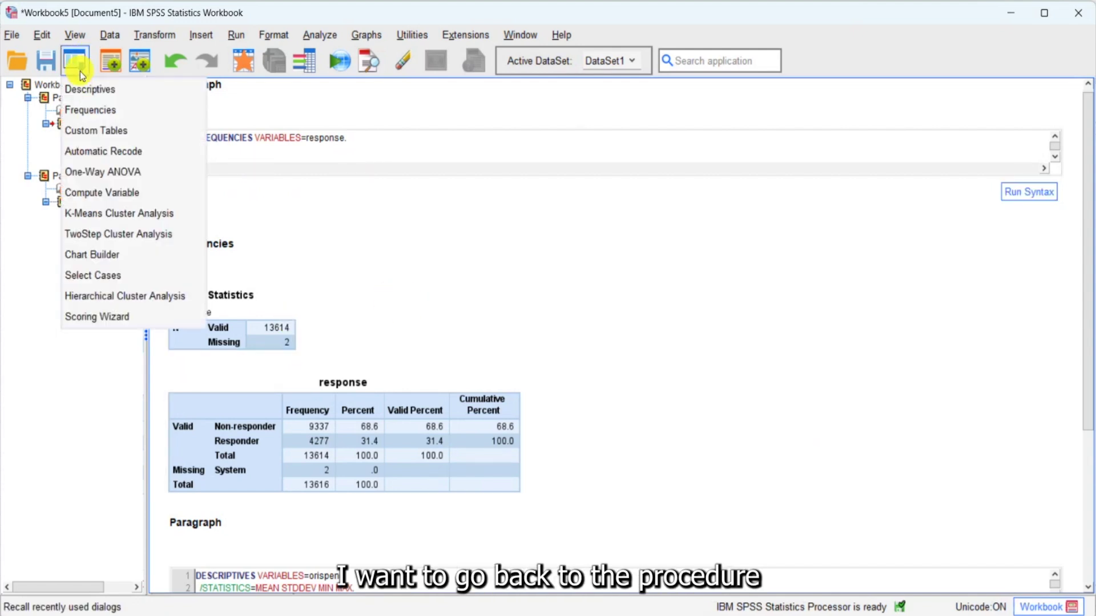
pyautogui.click(85, 114)
pyautogui.click(481, 184)
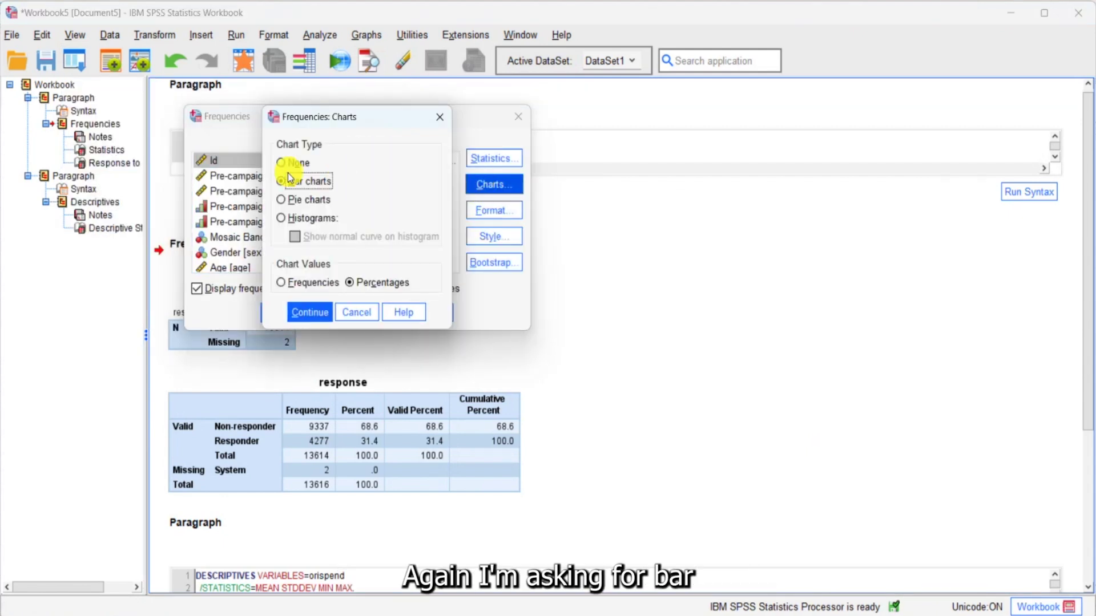
pyautogui.click(311, 313)
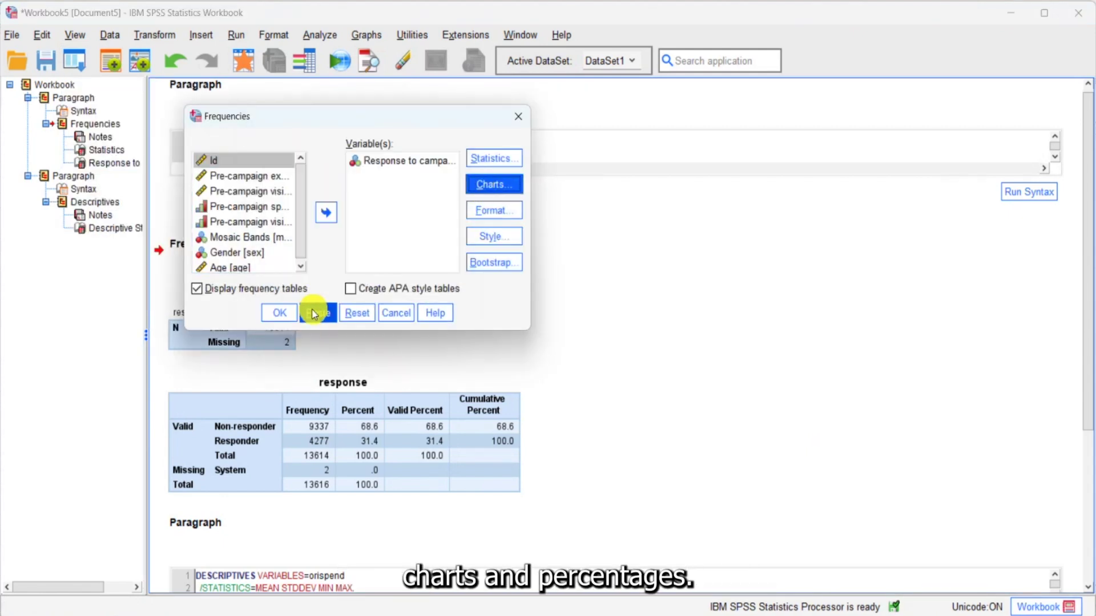
pyautogui.click(314, 312)
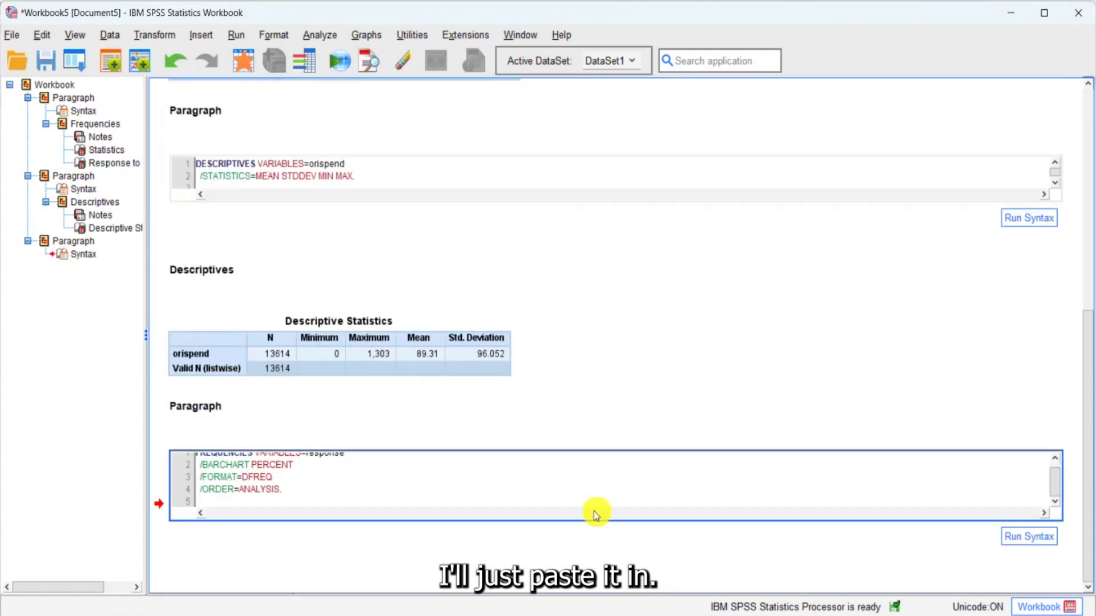
pyautogui.scroll(1, 1056, 485)
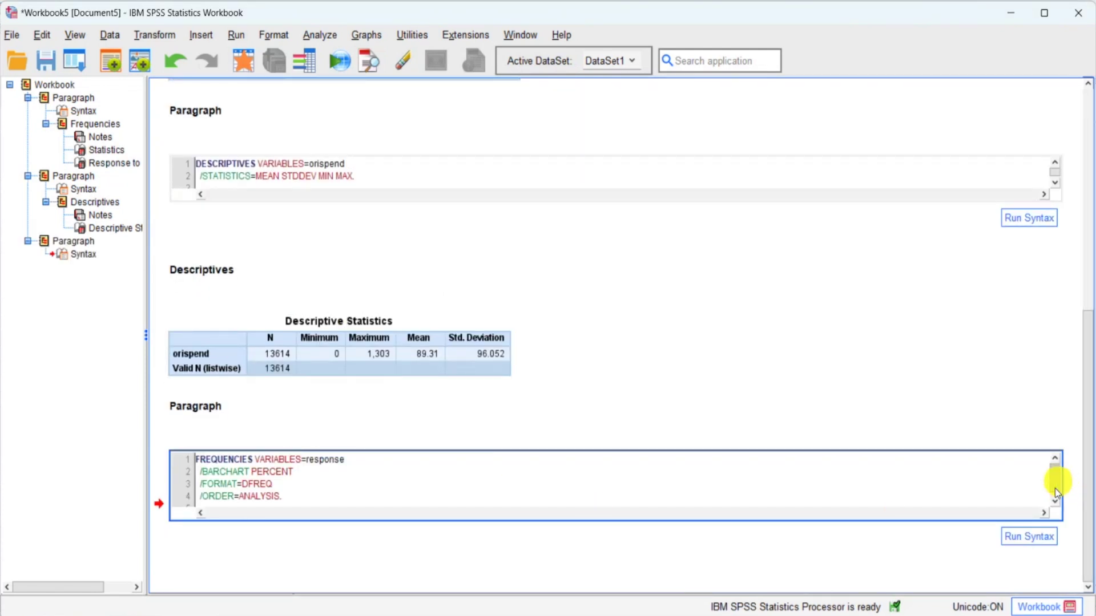
# Run the newly pasted Frequencies syntax and compare its output with the reduced Frequencies paragraph at the start of the workbook
pyautogui.click(1030, 538)
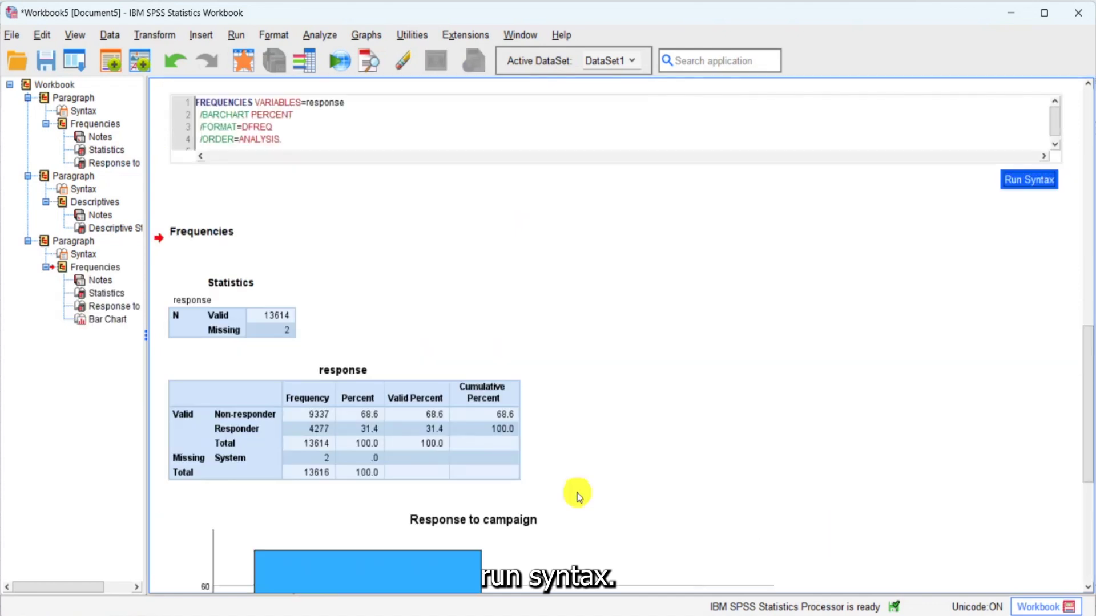
pyautogui.scroll(15, 577, 492)
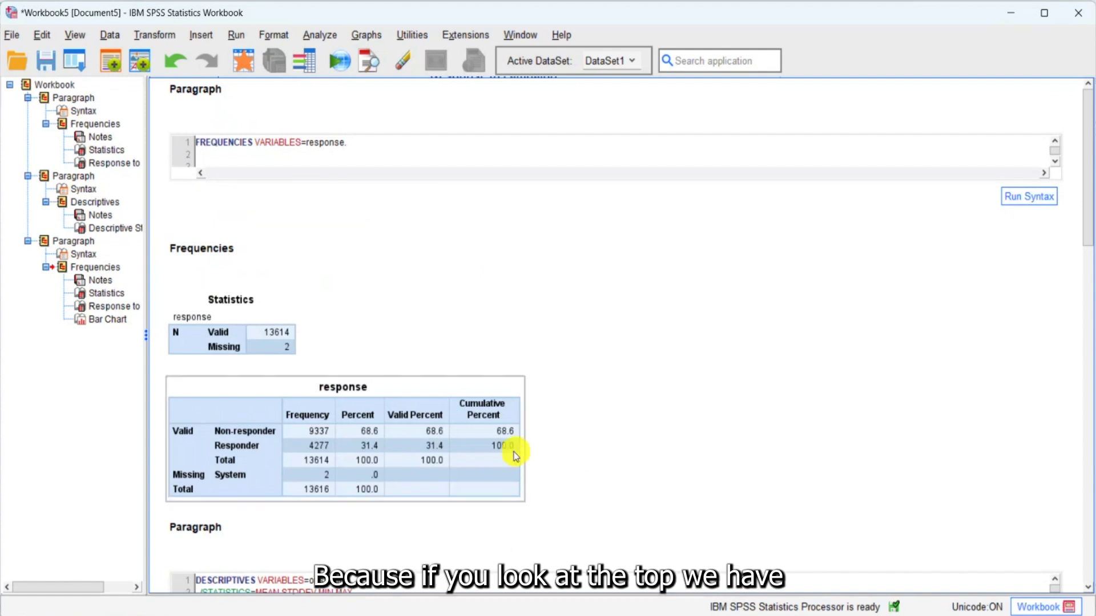
# Add a new syntax paragraph and set up a Custom Tables procedure with response in the columns and orispend in the rows
pyautogui.click(105, 62)
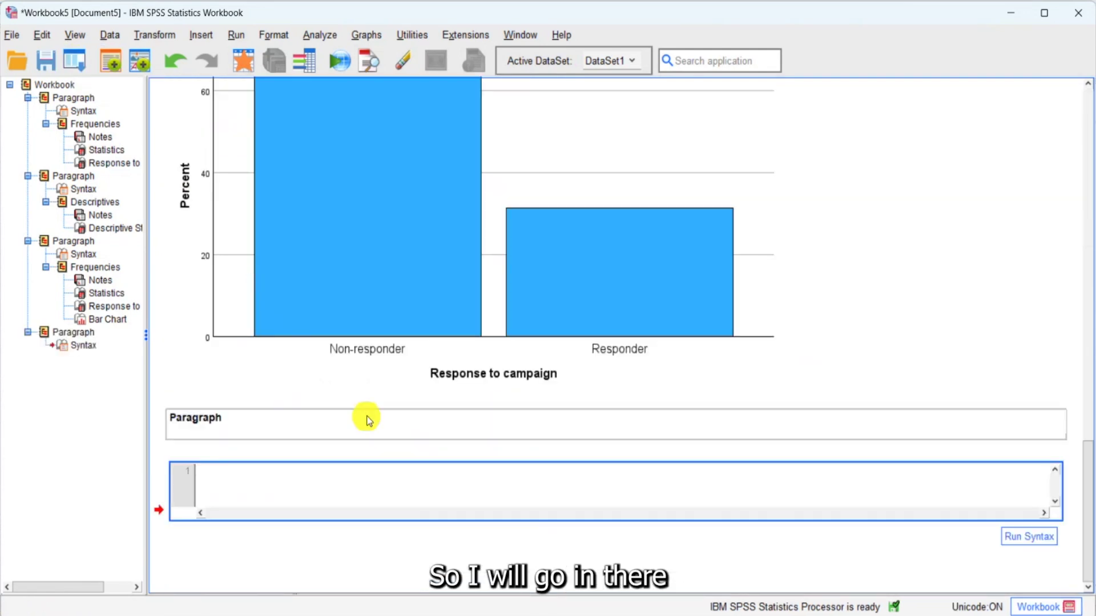
pyautogui.click(318, 44)
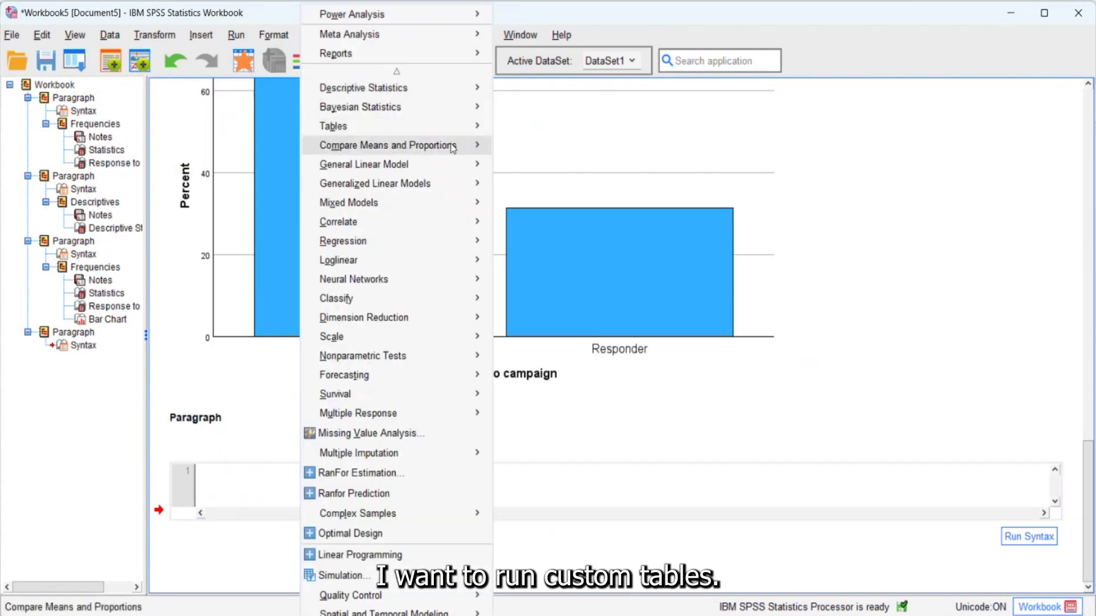
pyautogui.click(514, 131)
pyautogui.moveTo(358, 202); pyautogui.dragTo(494, 200)
pyautogui.moveTo(356, 223); pyautogui.dragTo(426, 238)
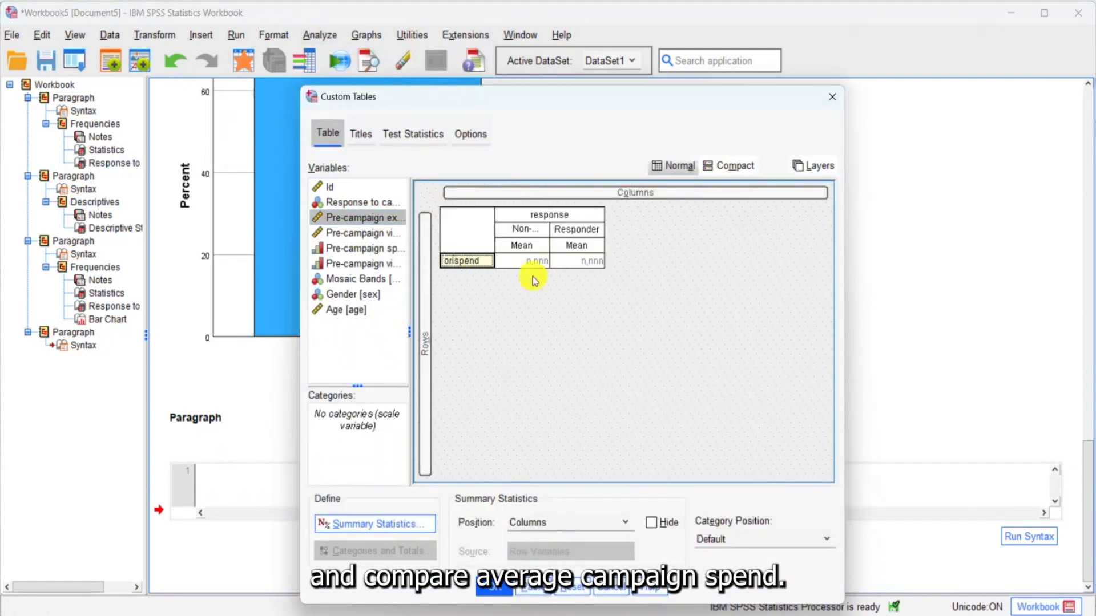
# Set the summary statistic Mean for orispend to the nnnn format with 2 decimals and apply it to the selection
pyautogui.click(402, 518)
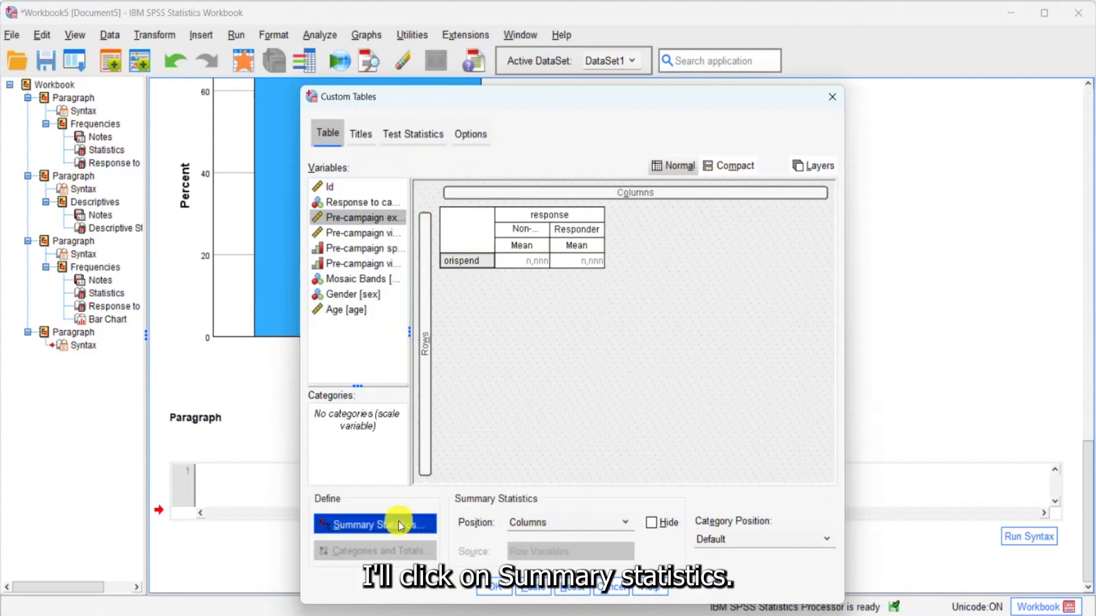
pyautogui.click(778, 284)
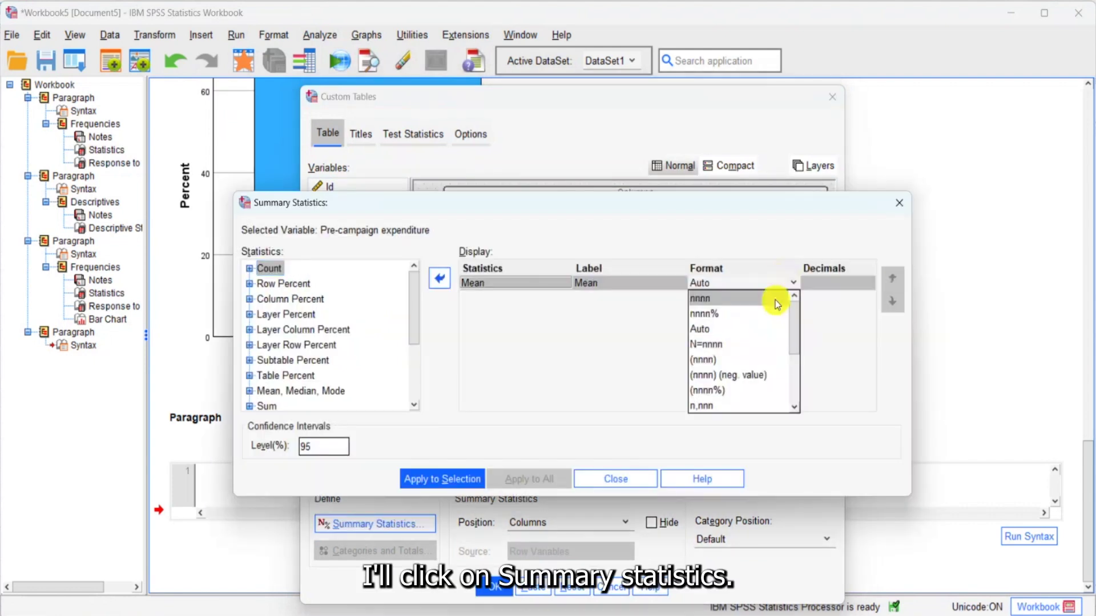
pyautogui.click(775, 298)
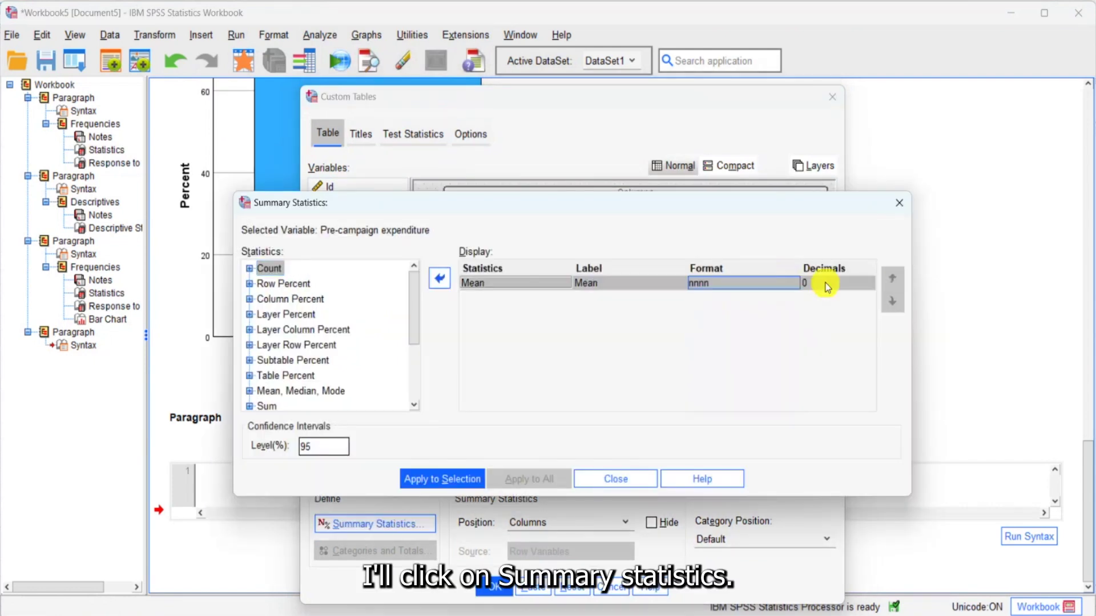
pyautogui.click(826, 285)
pyautogui.moveTo(821, 285); pyautogui.dragTo(799, 282)
pyautogui.write('2')
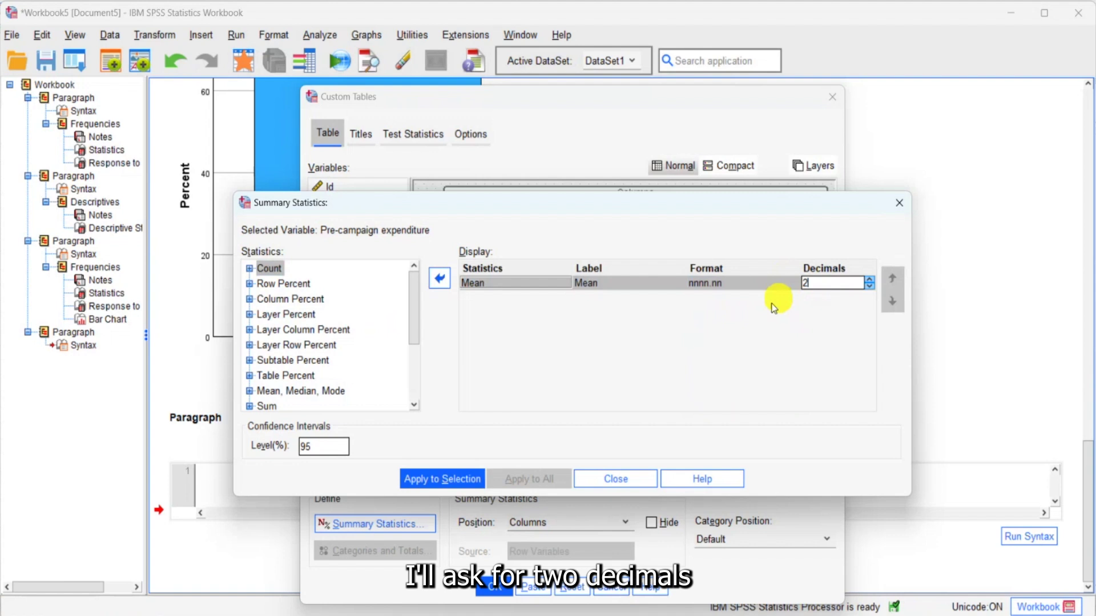
pyautogui.click(456, 480)
pyautogui.click(607, 480)
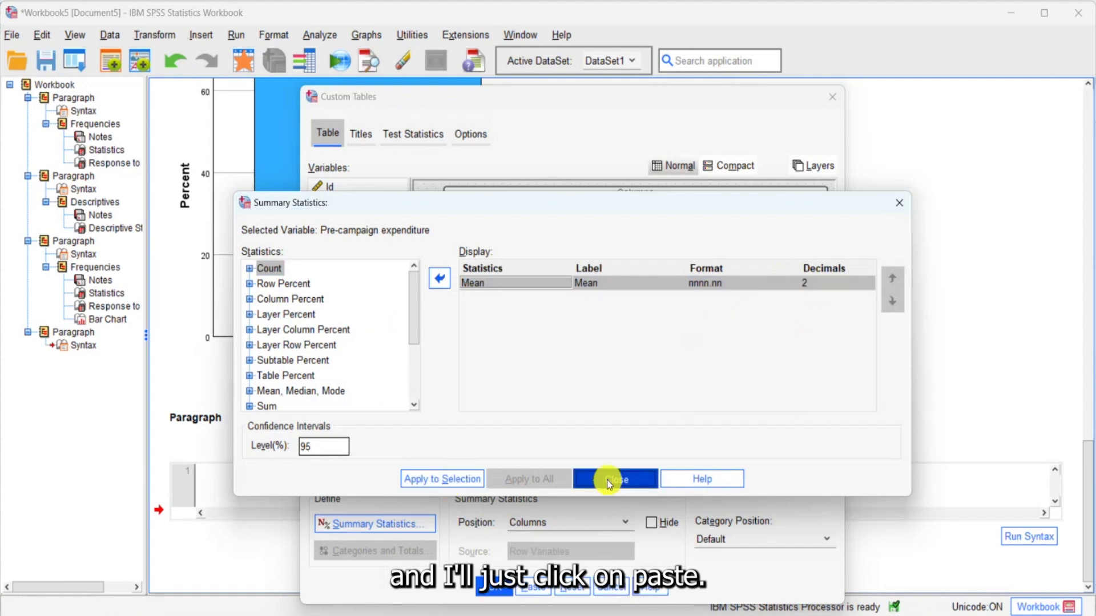
# Paste the Custom Tables syntax into the new paragraph, run it and view the resulting table
pyautogui.click(532, 587)
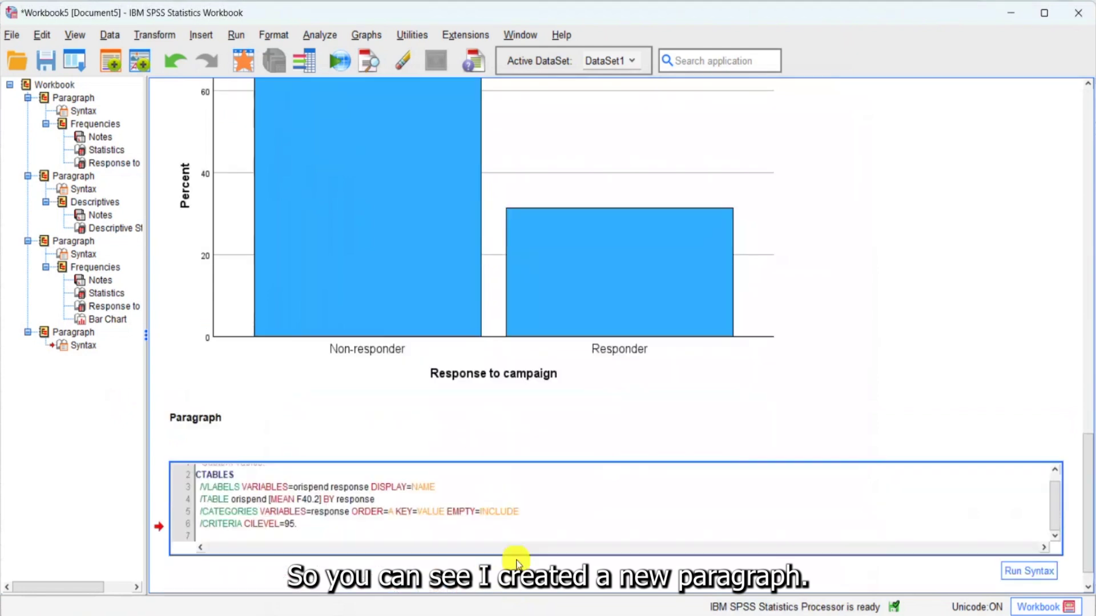
pyautogui.click(1029, 571)
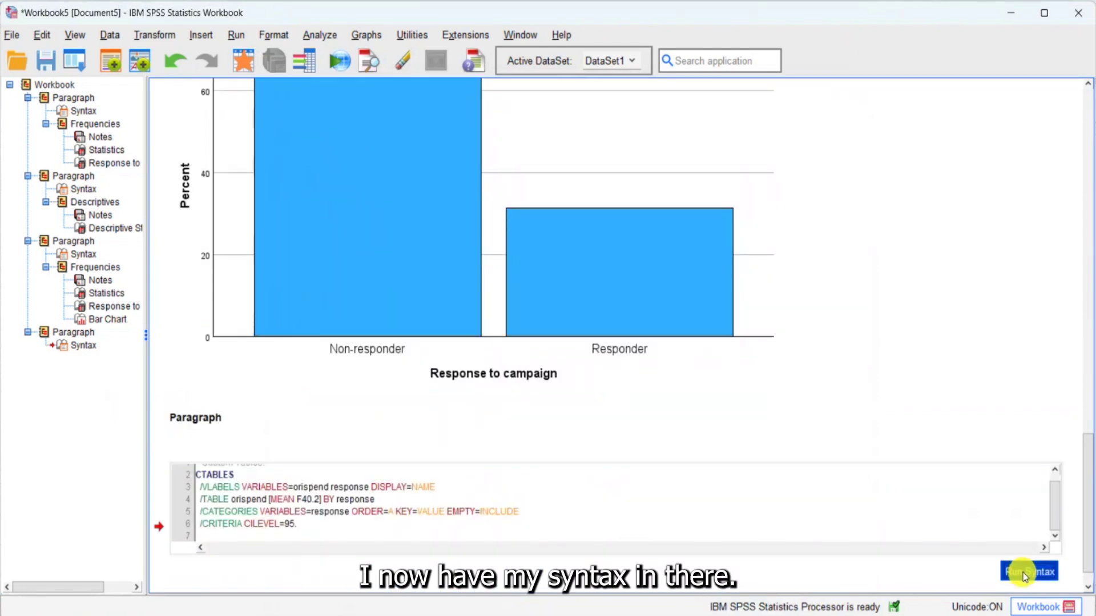
pyautogui.scroll(-2, 828, 543)
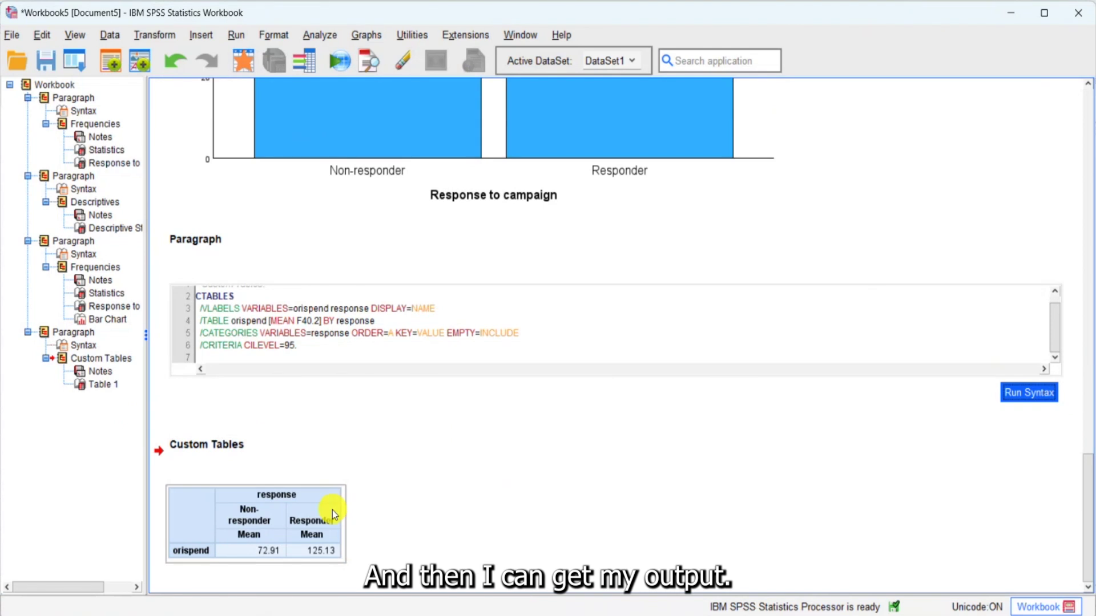
# Insert an empty rich text paragraph below the custom table and delete that paragraph again
pyautogui.click(137, 59)
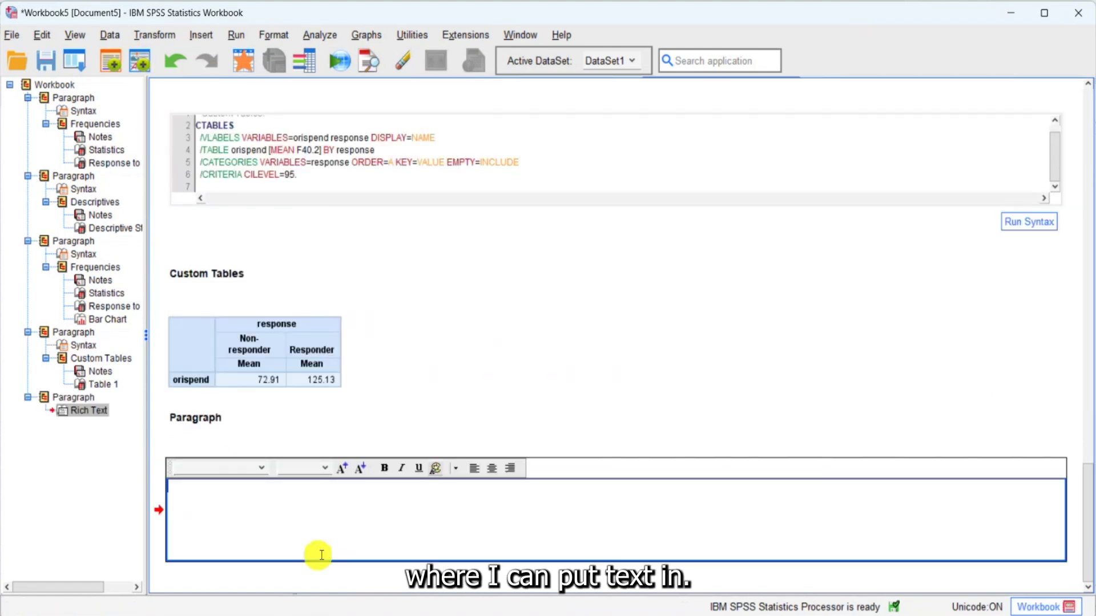
pyautogui.click(46, 398)
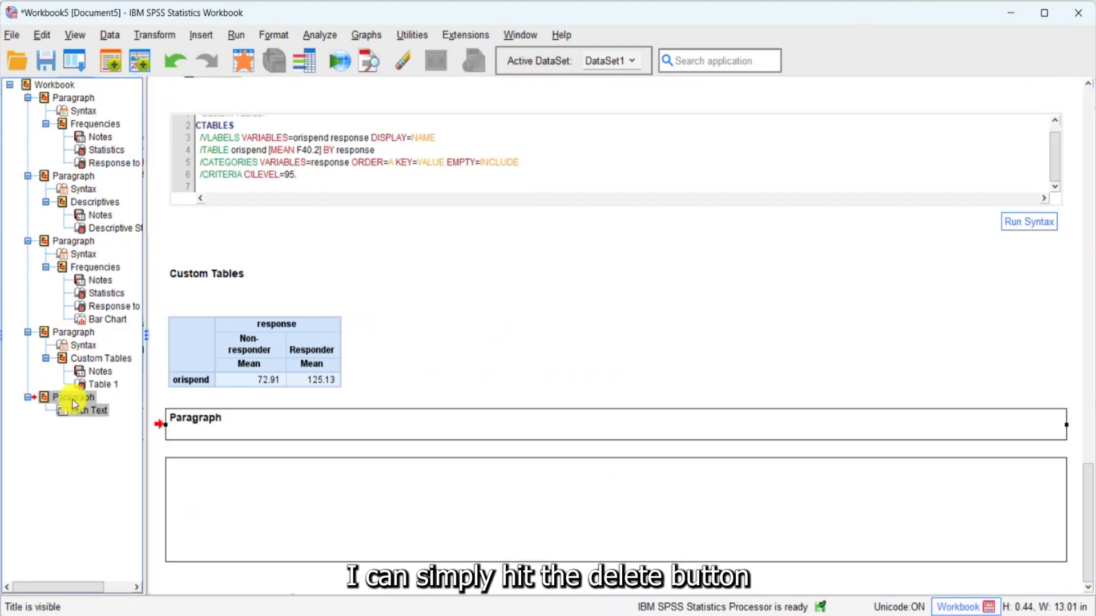
pyautogui.press('Delete')
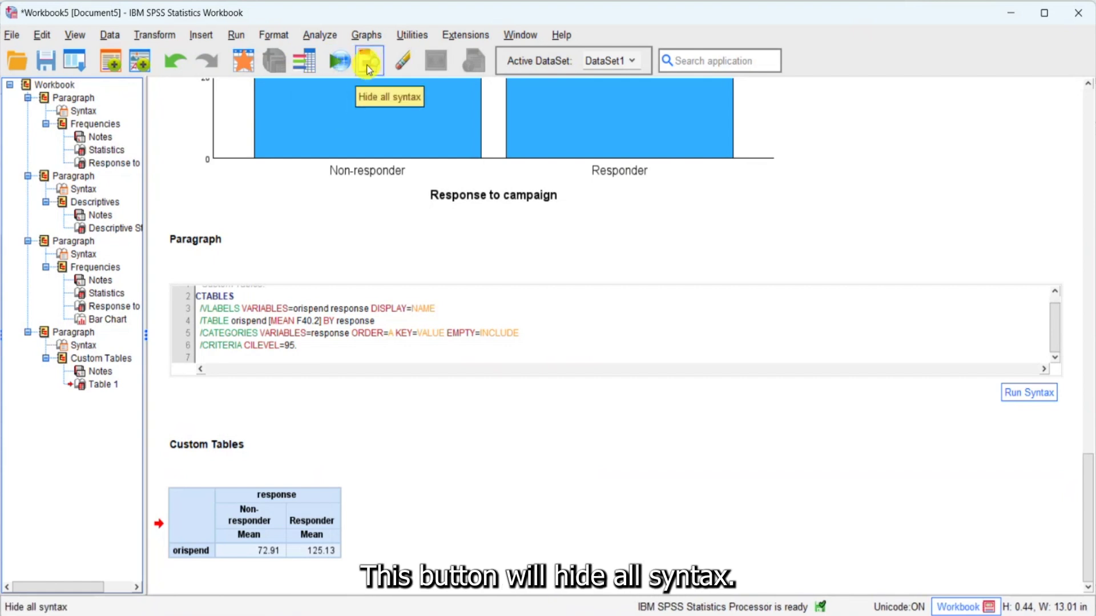
# Run all syntax in the workbook and hide all syntax
pyautogui.click(338, 60)
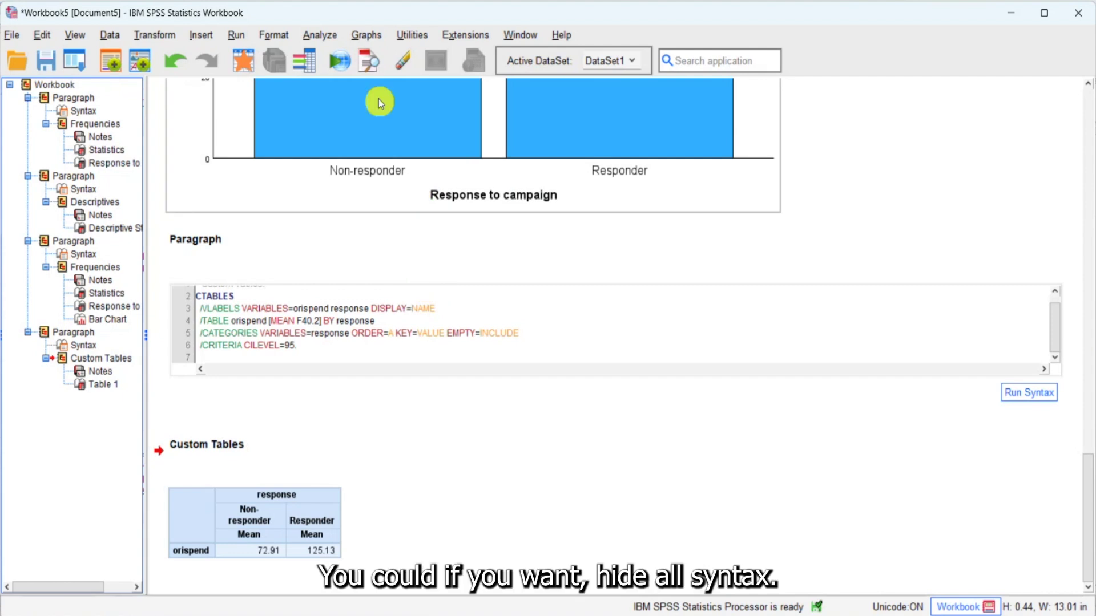
pyautogui.click(367, 65)
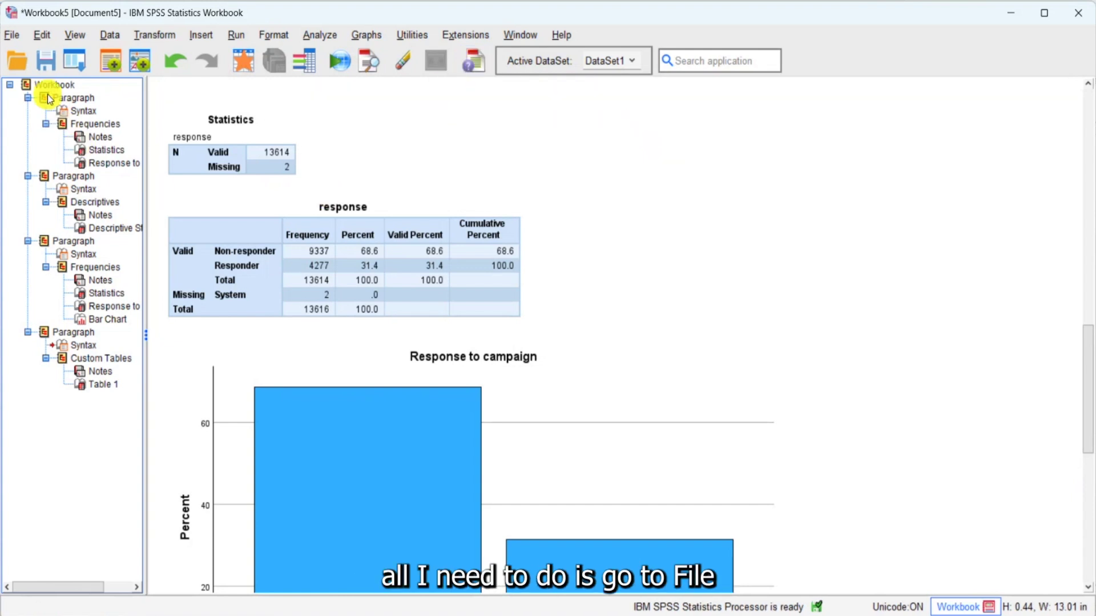
# Open the Save As dialog to view the Workbook (*.spwb) file type, and close it without saving
pyautogui.click(12, 35)
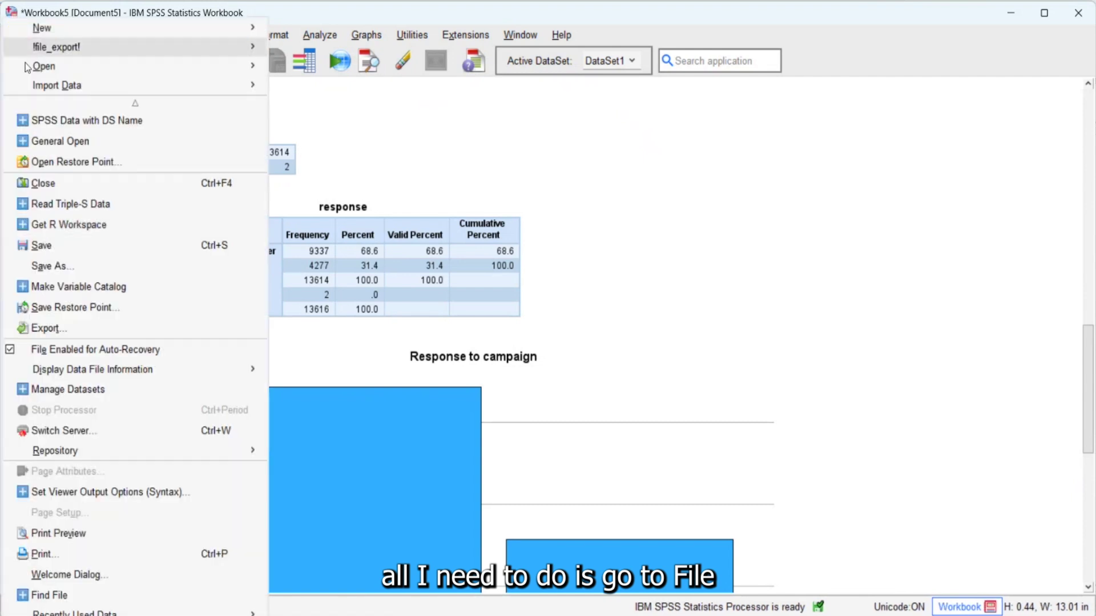
pyautogui.click(48, 266)
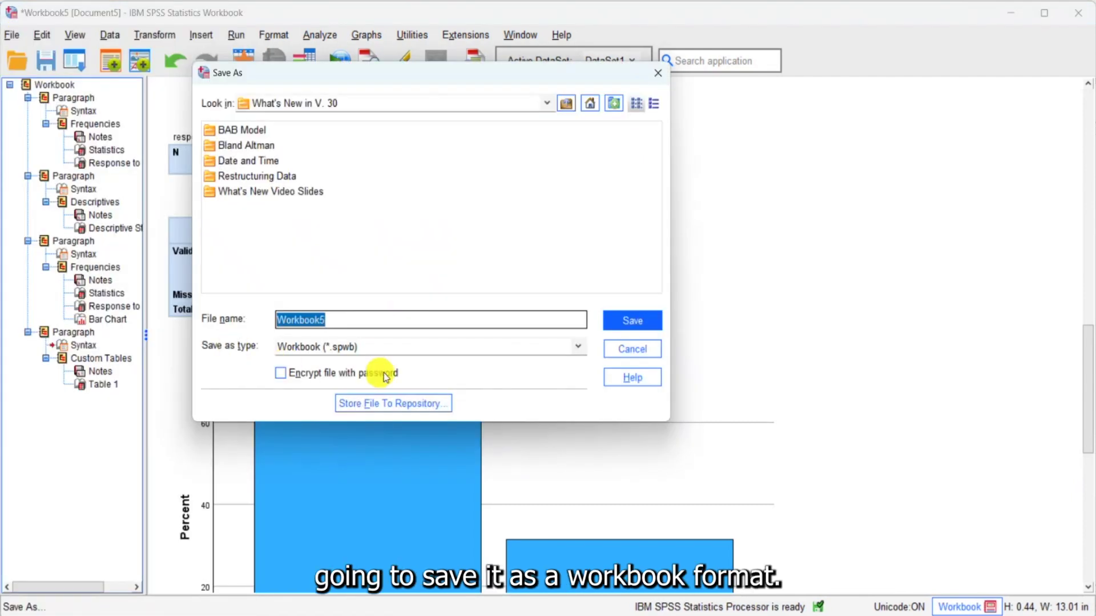
pyautogui.click(621, 353)
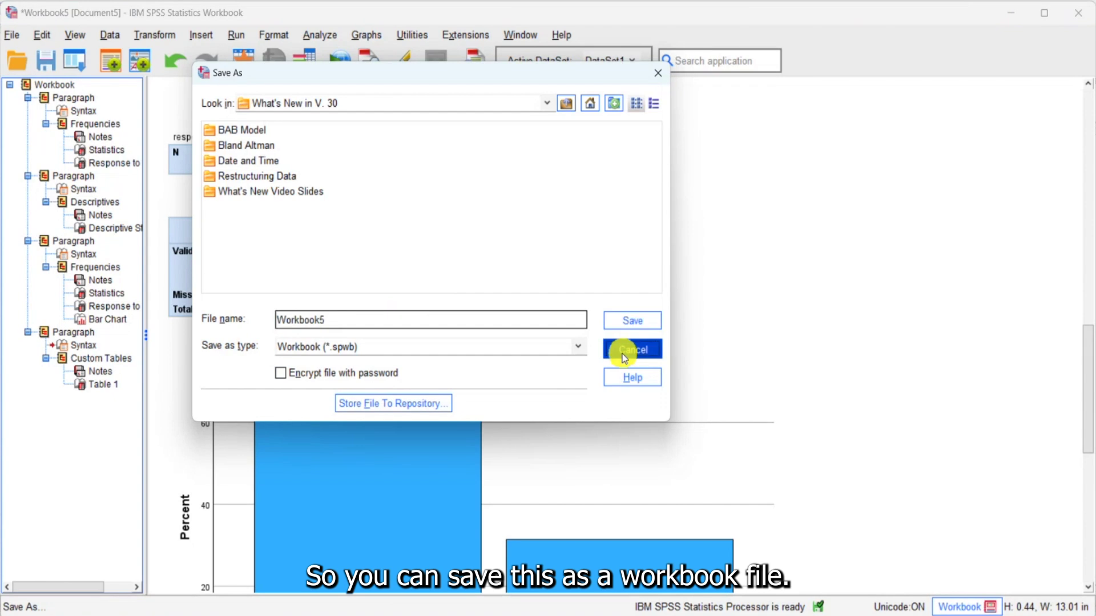